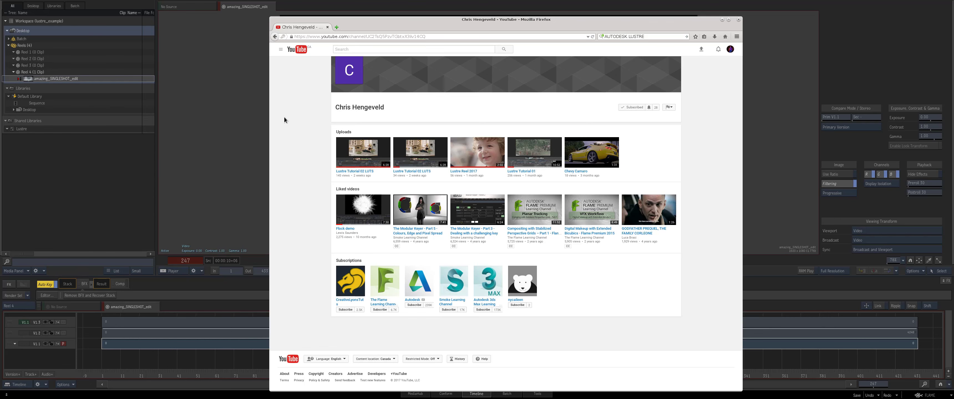
- Switch to Flame, scrub amazing_SINGLESHOT_edit back to about frame 180, and view its reel before reopening the edit
key(alt+Tab)
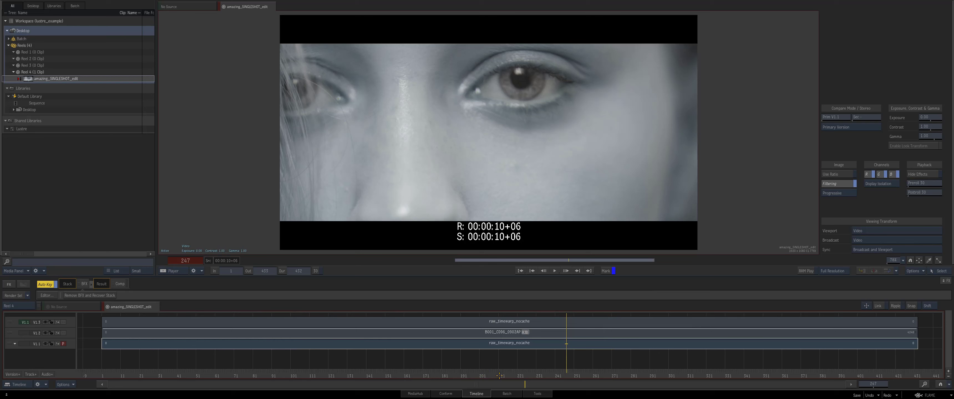
drag(494, 375, 471, 367)
drag(571, 358, 494, 324)
drag(543, 361, 493, 361)
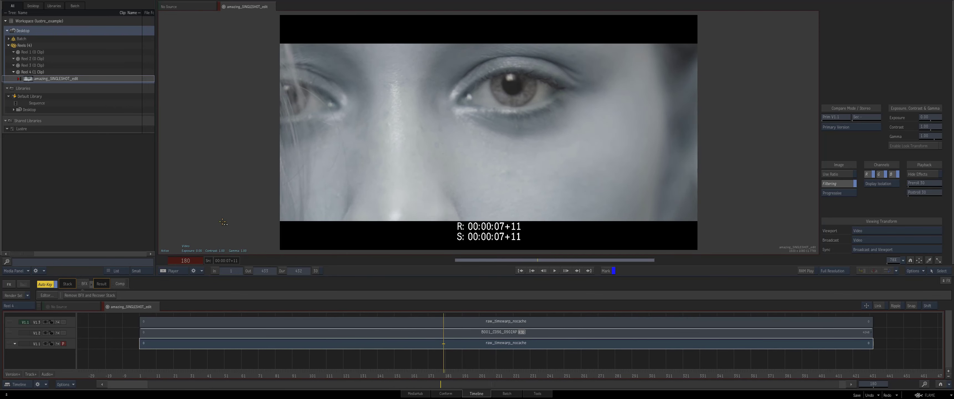
key(alt+1)
drag(571, 238, 543, 234)
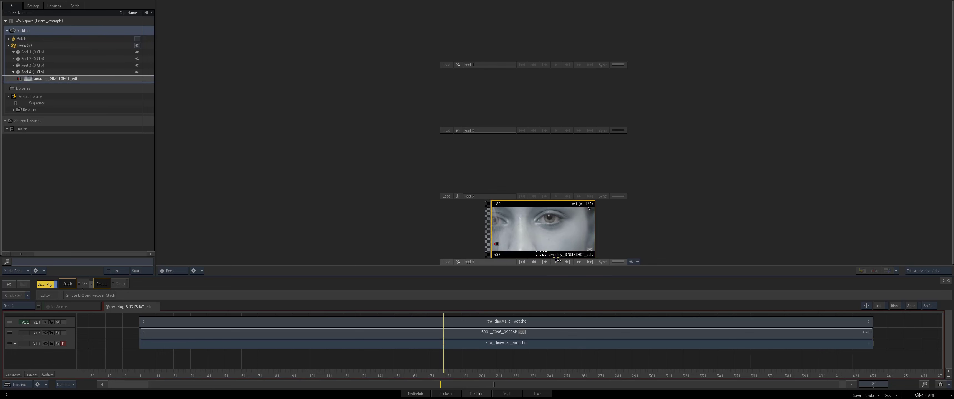
double_click(551, 245)
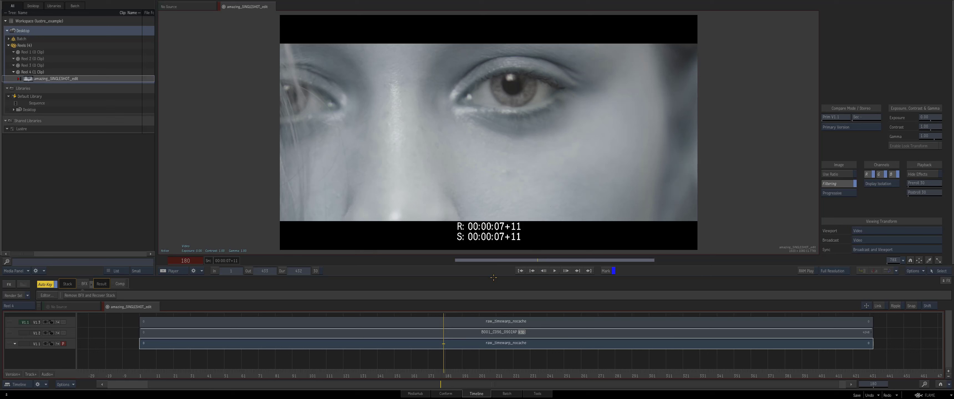
mouse_move(493, 333)
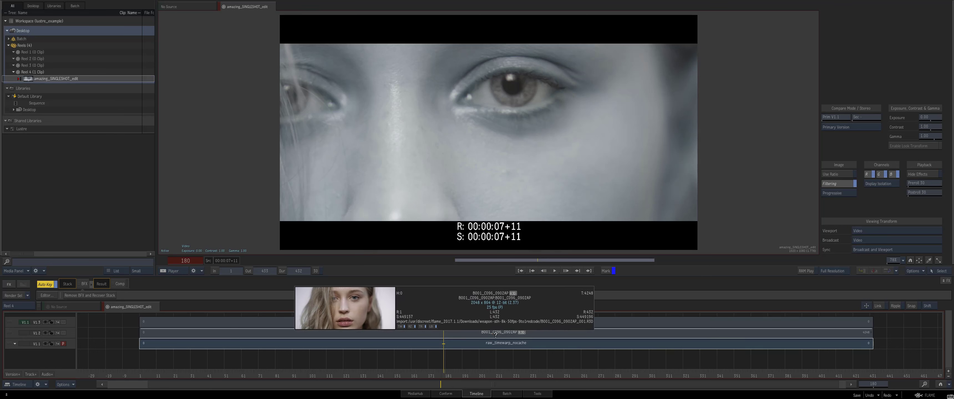
- Cache the current source media of the R3D clip on the middle track
right_click(496, 333)
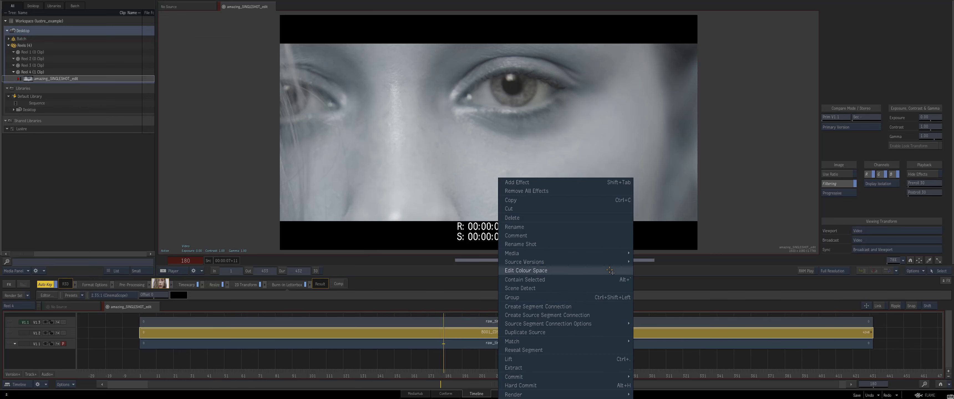
mouse_move(622, 254)
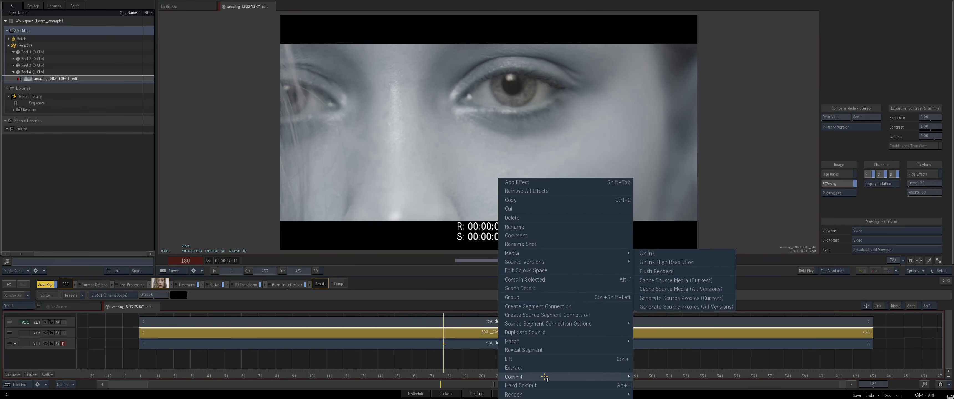
click(657, 280)
key(space)
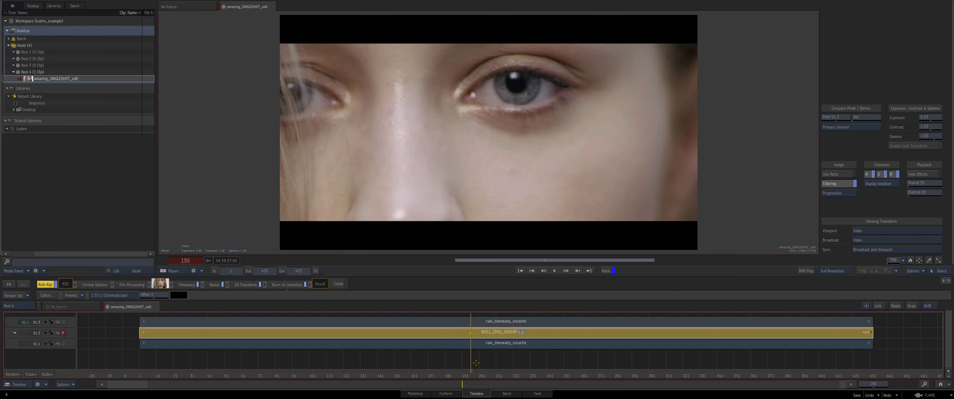
- Hard Commit the raw_timewarp_nocache segment on the bottom track
click(483, 347)
right_click(483, 349)
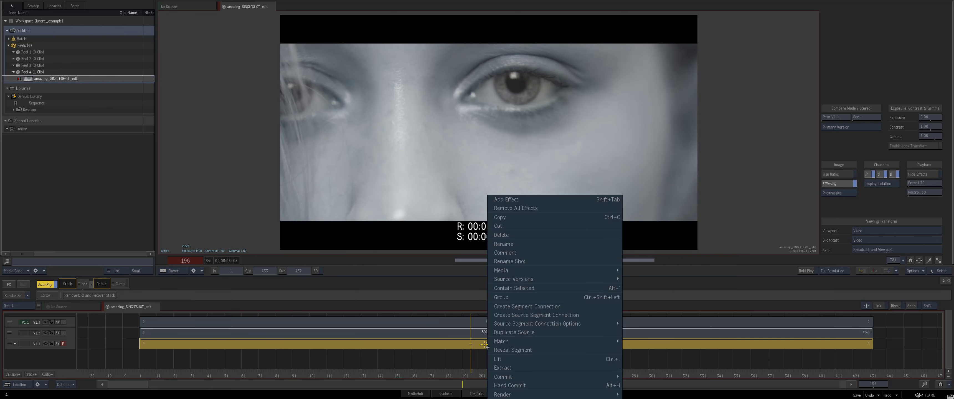
click(516, 386)
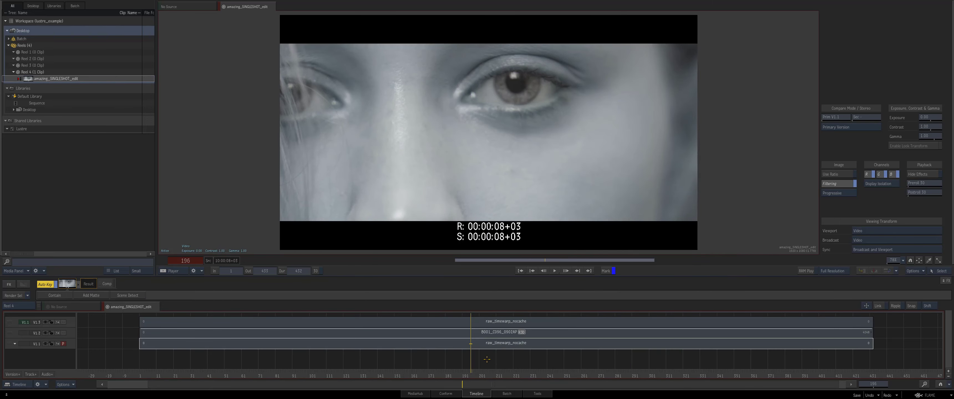
- Scrub through the edit and compare the bottom-track timewarp with the R3D clip on the middle track
drag(362, 354, 897, 362)
key(Up)
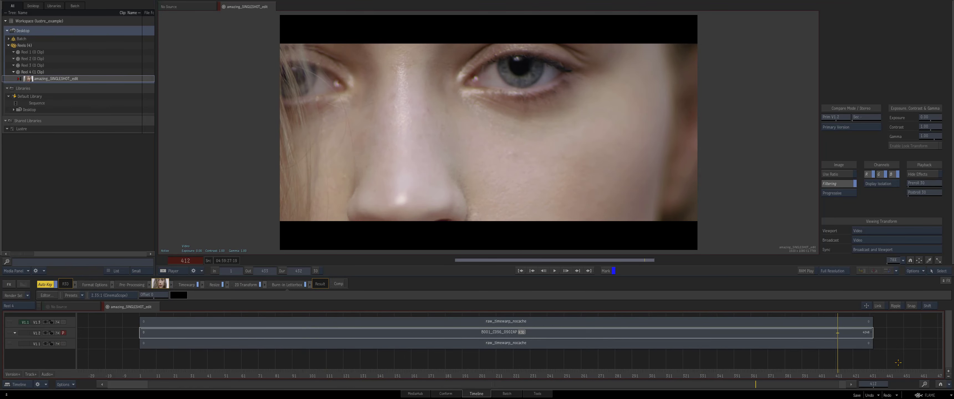
drag(846, 376, 509, 361)
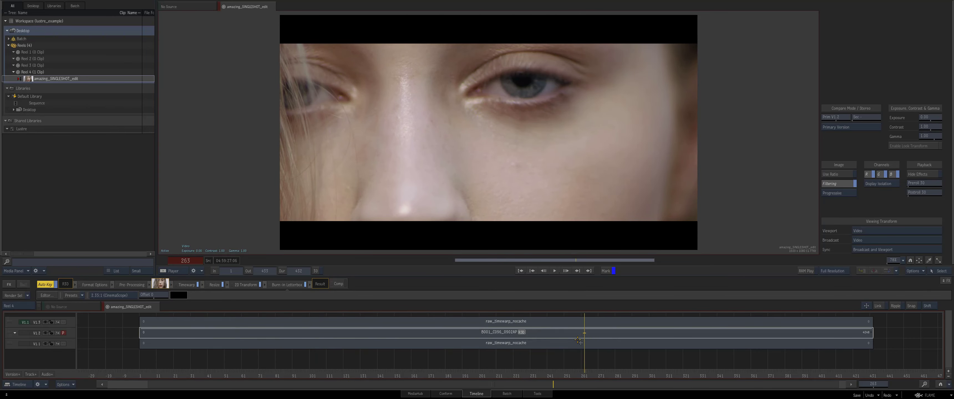
key(Up)
key(Down)
key(Up)
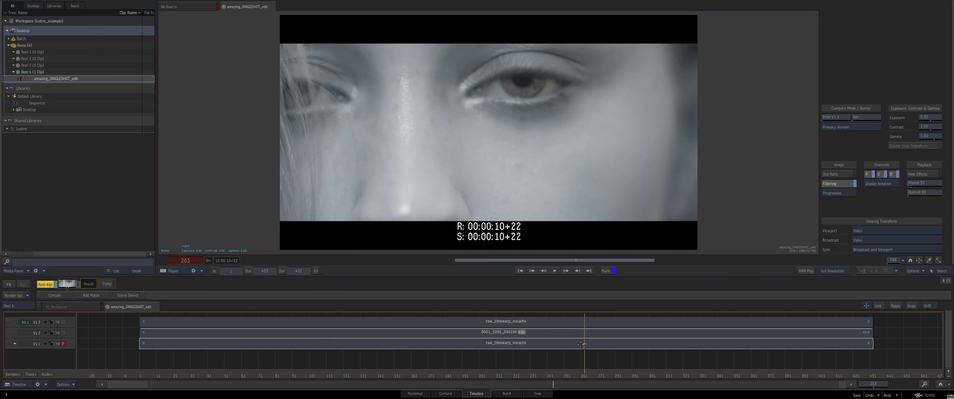
key(Down)
click(442, 333)
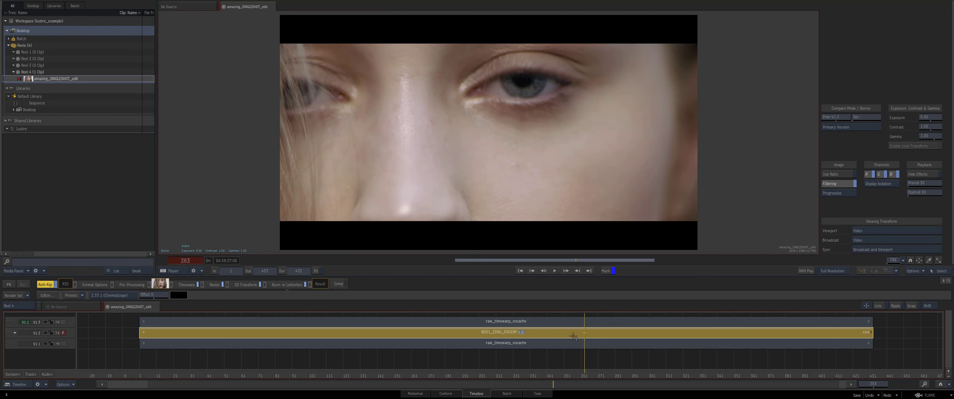
key(Up)
click(506, 322)
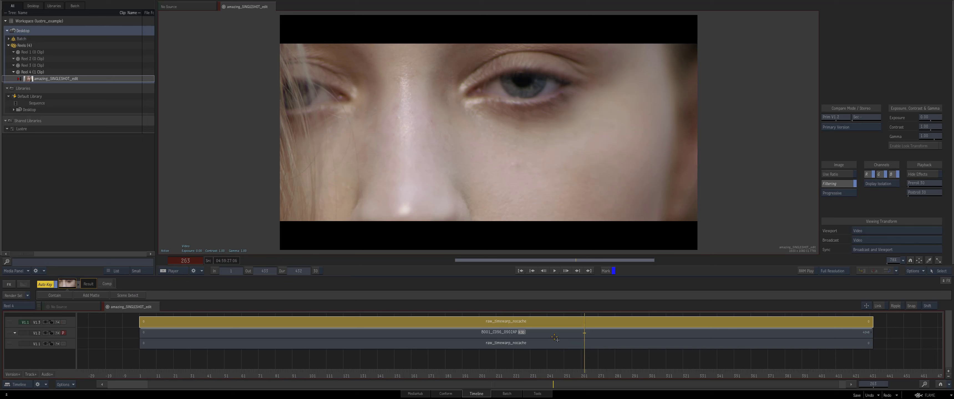
key(Down)
key(Delete)
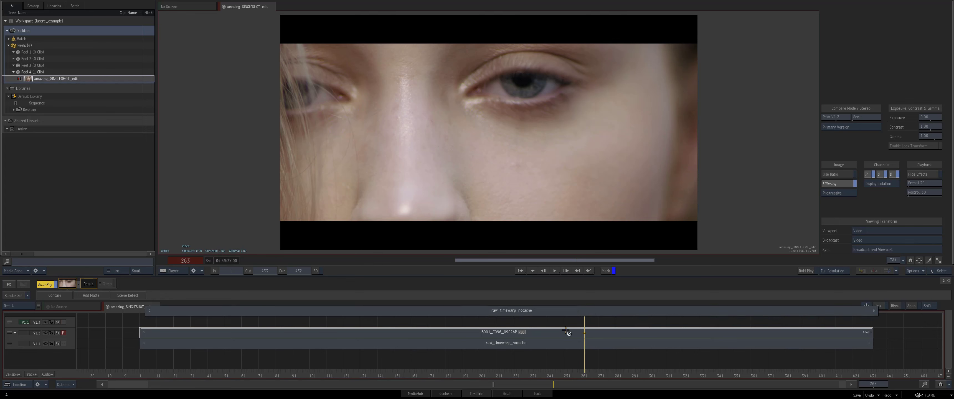
- Scrub back to about frame 182, select the top-track raw_timewarp_nocache segment, and scrub it to about frame 325
drag(553, 384, 447, 377)
key(Down)
key(Up)
drag(483, 338, 508, 321)
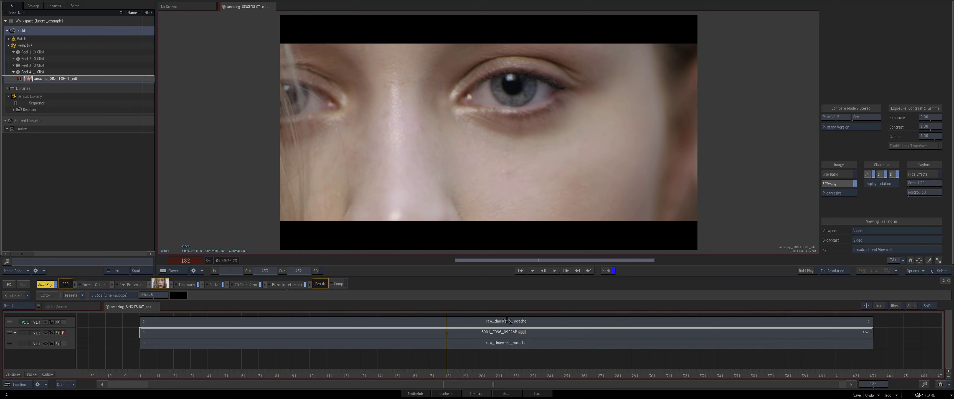
click(482, 322)
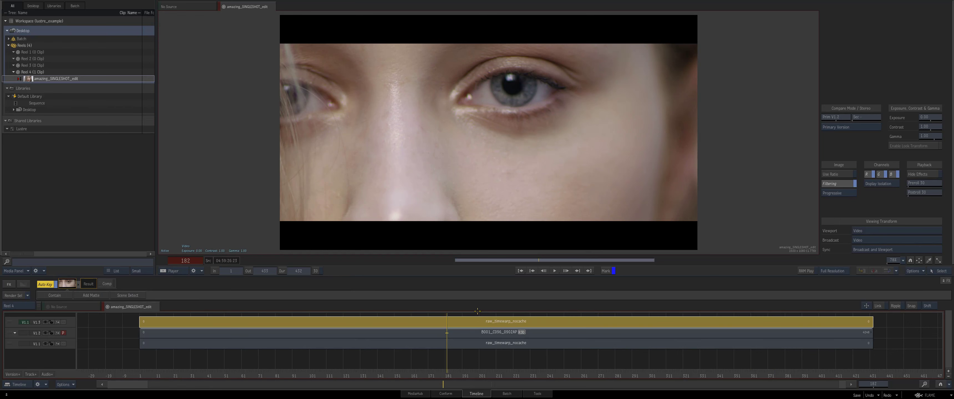
drag(443, 376, 653, 339)
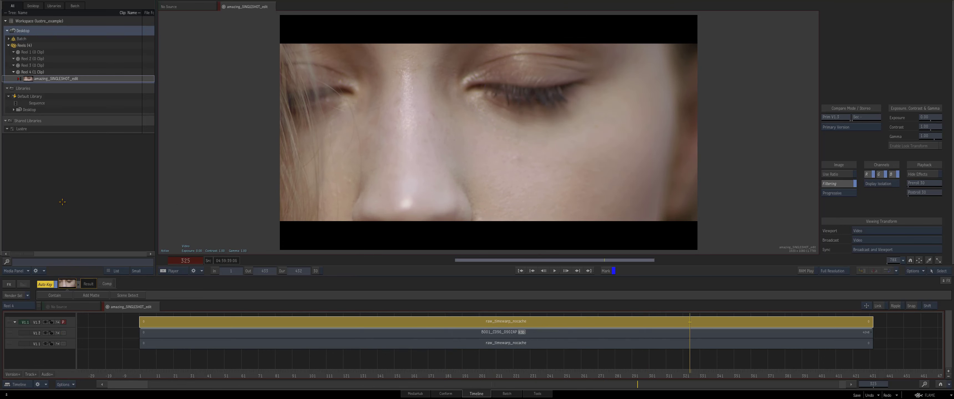
- Acquire exclusive access to the Lustre shared library and copy amazing_SINGLESHOT_edit from its reel into it
key(alt+1)
click(549, 231)
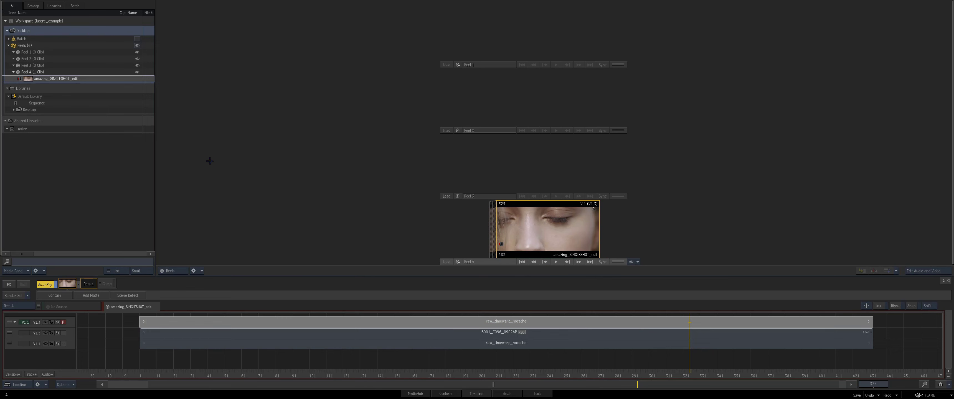
key(alt+2)
key(alt+1)
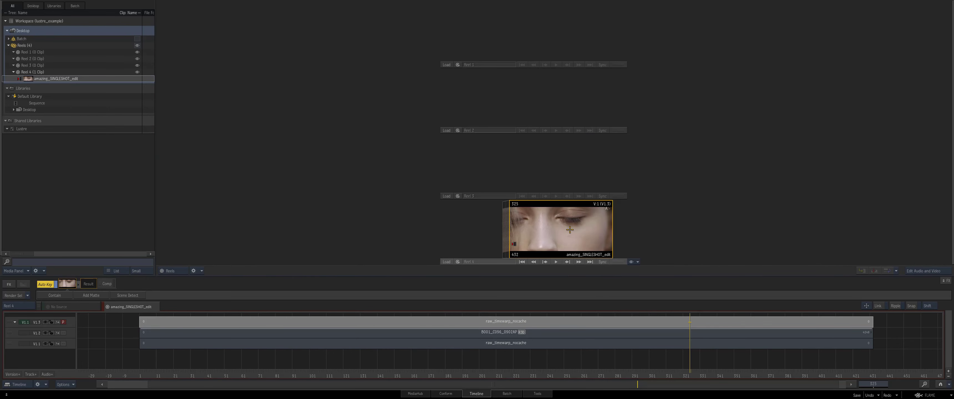
right_click(18, 130)
click(31, 145)
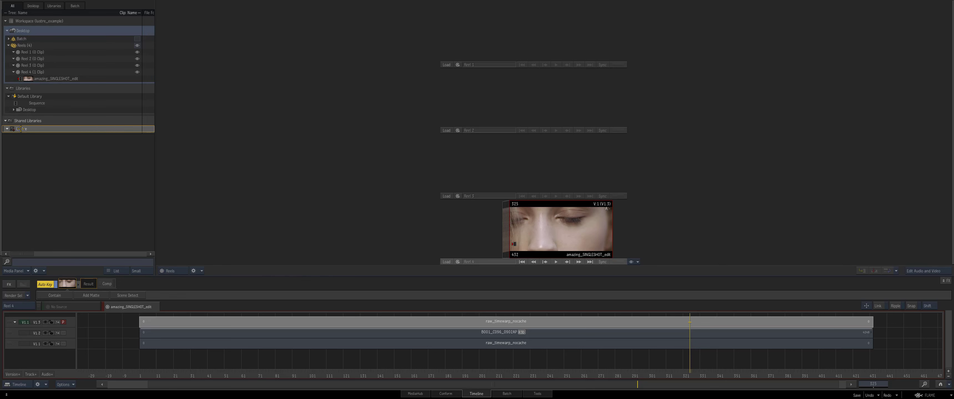
right_click(19, 130)
click(32, 144)
drag(528, 237, 18, 130)
- Release exclusive access to the Lustre shared library and save the project
right_click(19, 130)
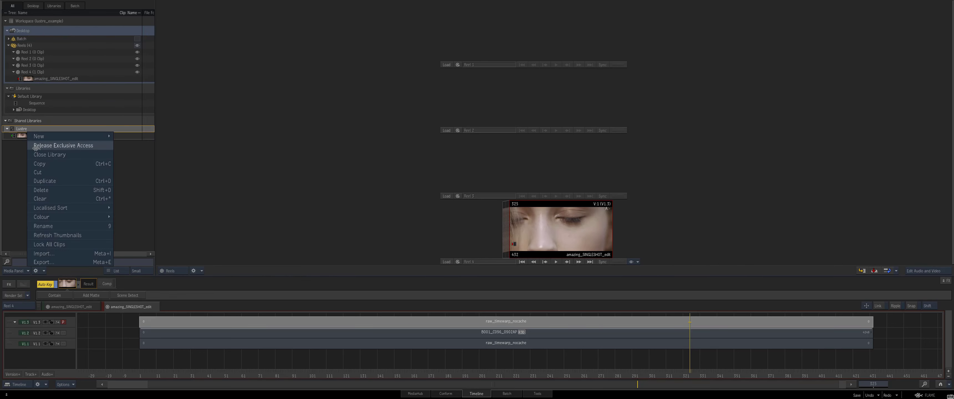
click(36, 146)
click(855, 394)
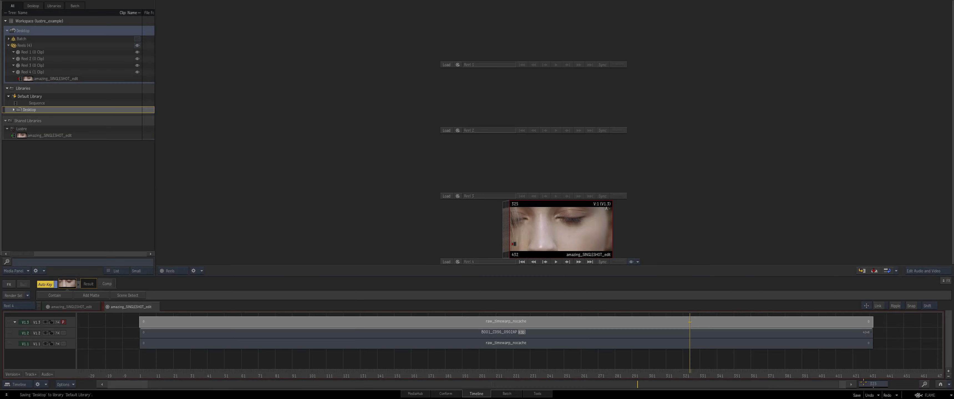
click(918, 395)
click(915, 394)
click(888, 315)
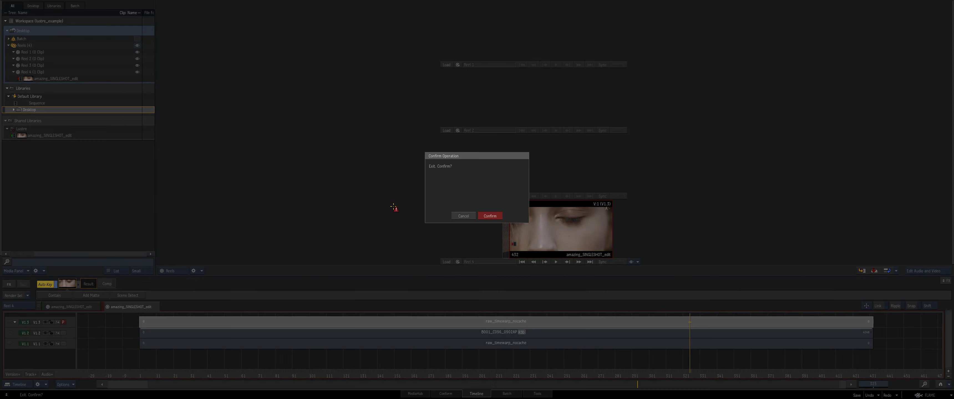
click(462, 216)
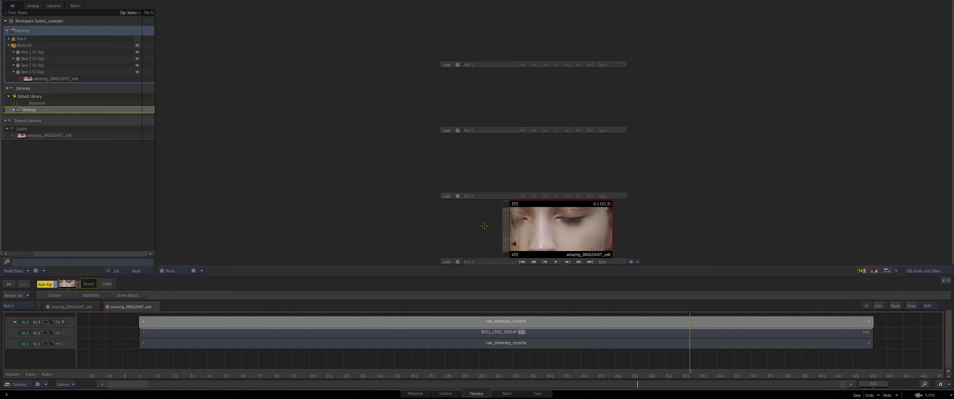
- Reopen the edit in the player, play the middle-track R3D clip from its first frame, and compare it with the top track
double_click(533, 224)
click(321, 376)
drag(321, 376, 365, 338)
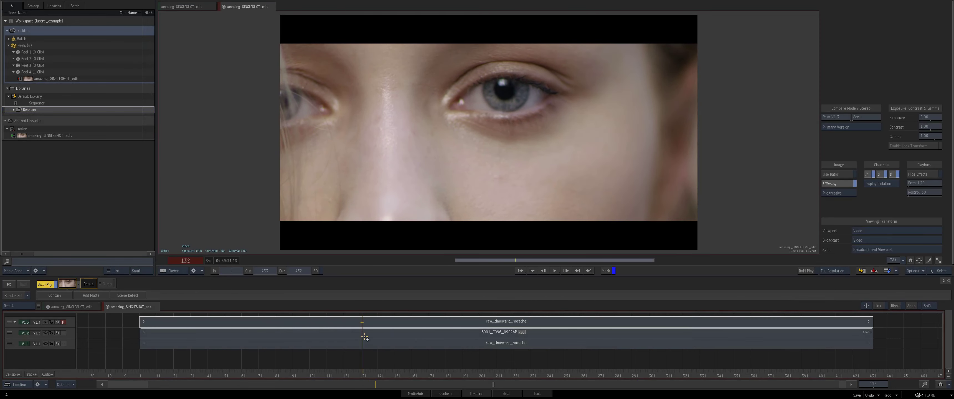
click(359, 332)
click(520, 270)
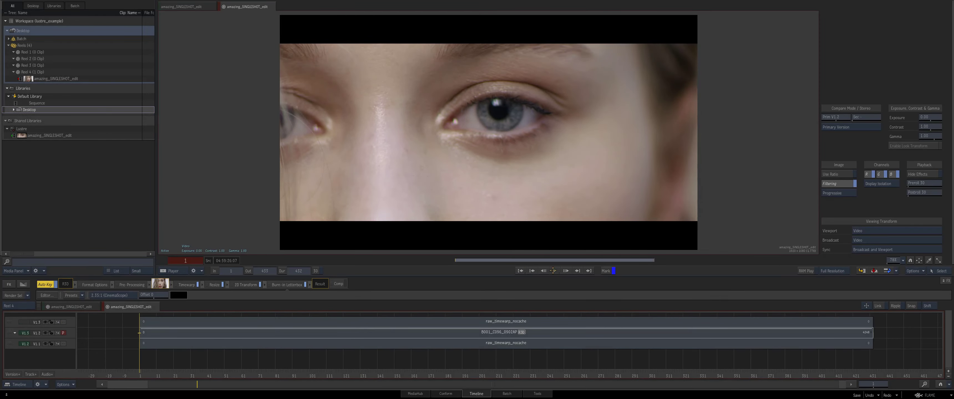
click(552, 271)
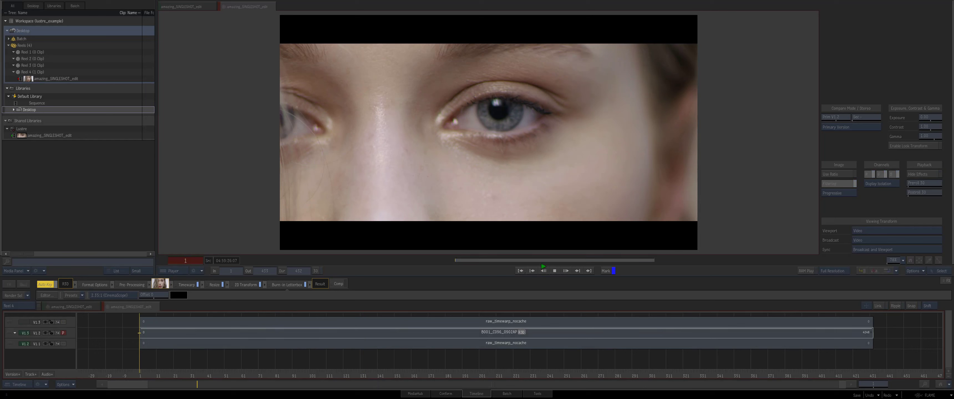
click(452, 187)
drag(270, 340, 317, 339)
key(Up)
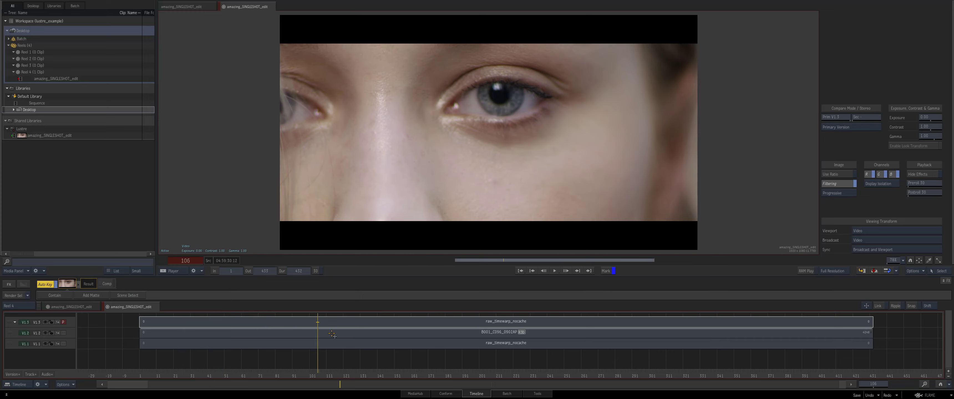
- Exit Flame and close its remaining Konsole terminal window
click(925, 395)
click(865, 316)
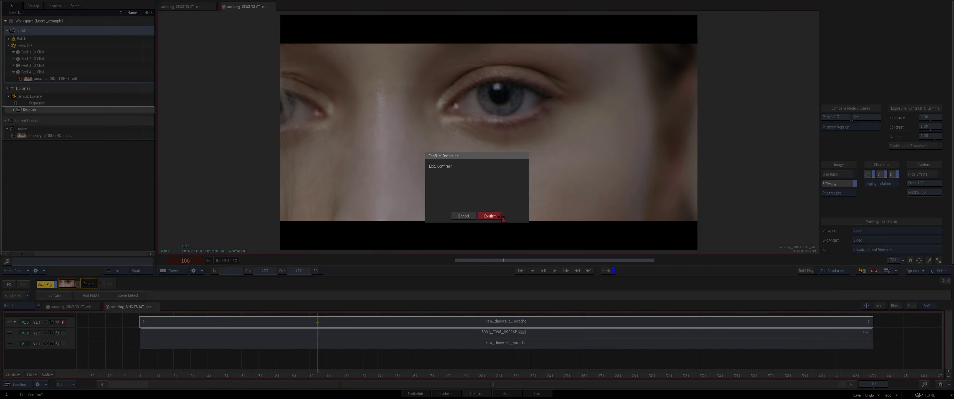
click(492, 215)
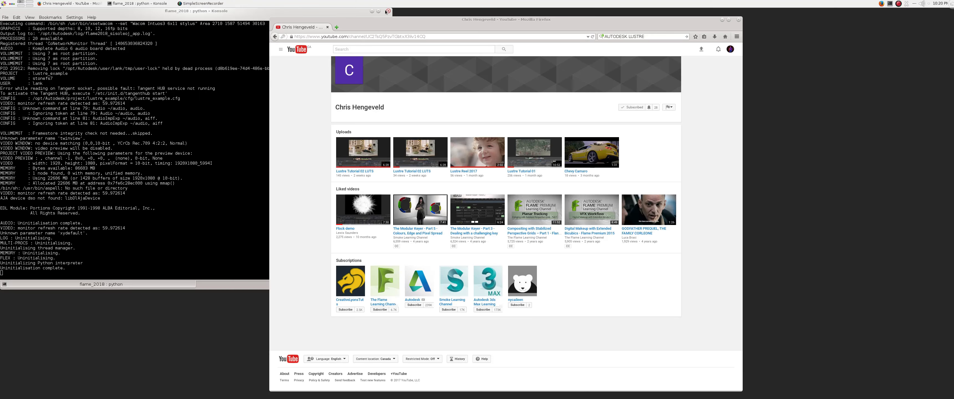
click(388, 11)
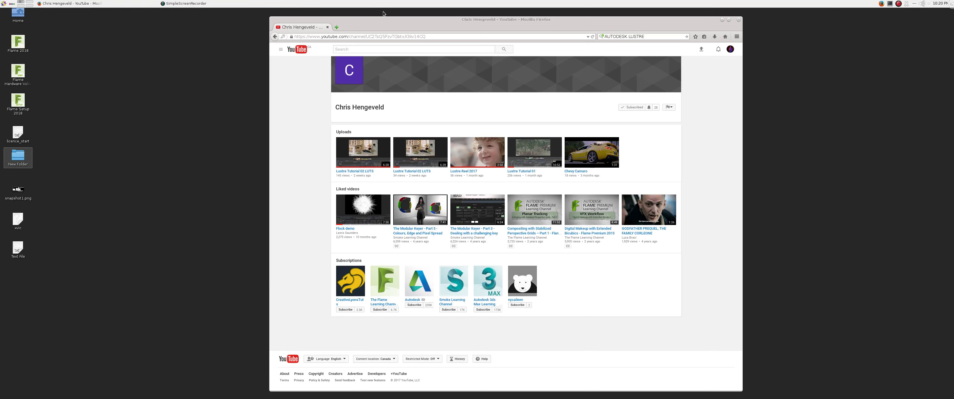
- Launch Lustre and continue past its start screen into the grading interface
click(4, 3)
click(22, 20)
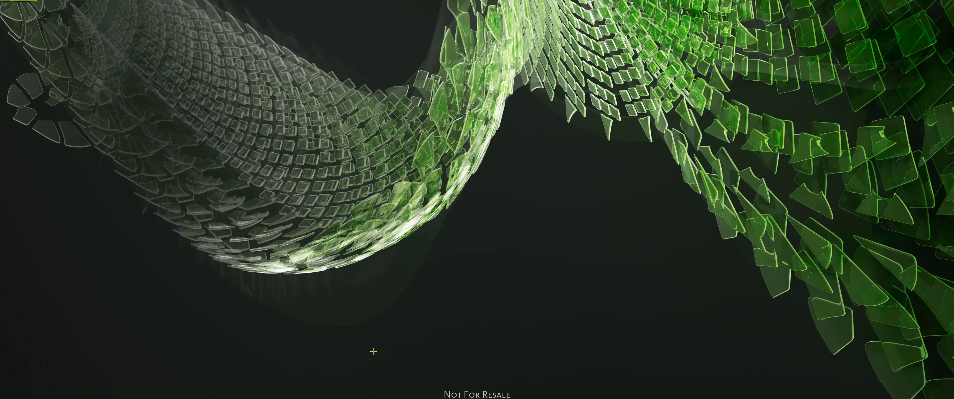
click(487, 384)
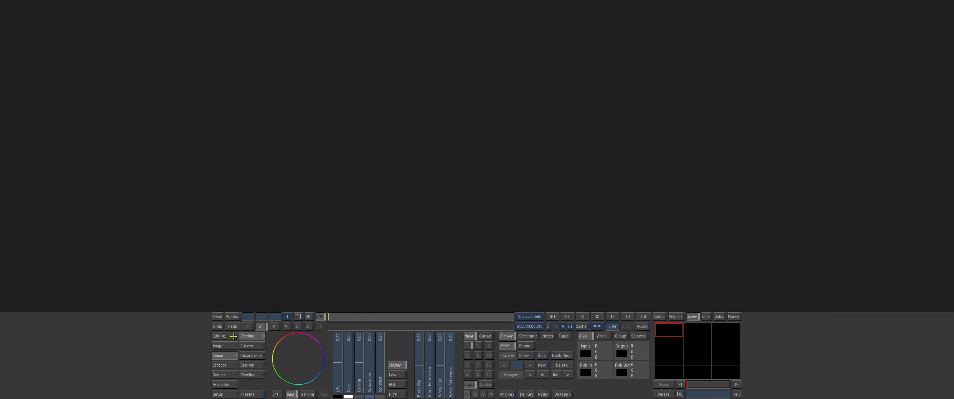
- Delete all existing clips from the editing library
click(234, 336)
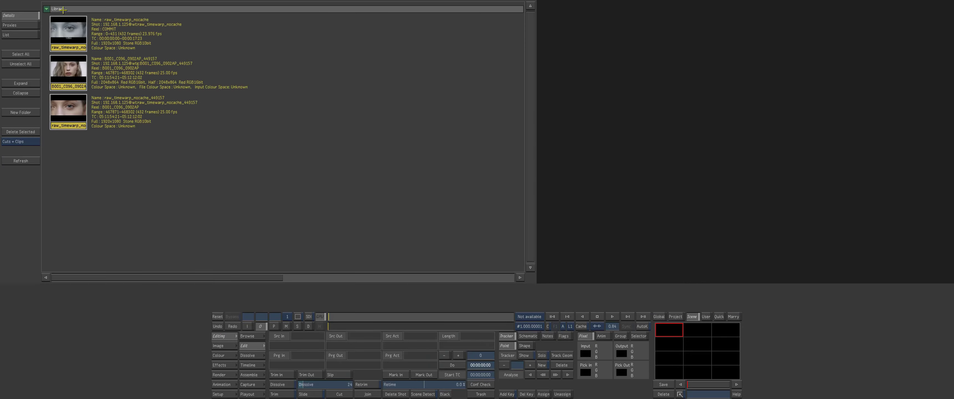
click(17, 132)
click(449, 320)
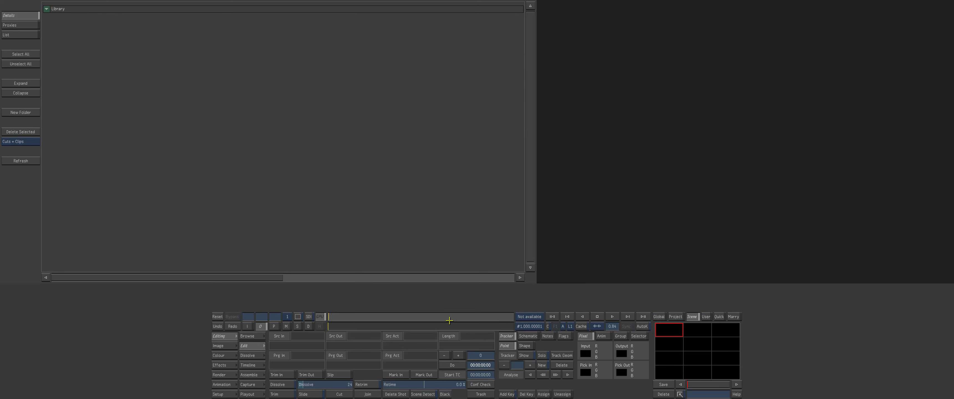
- Browse the IFFFS server to the lustre_example project and expand the Lustre library under its Shared Libraries
click(245, 336)
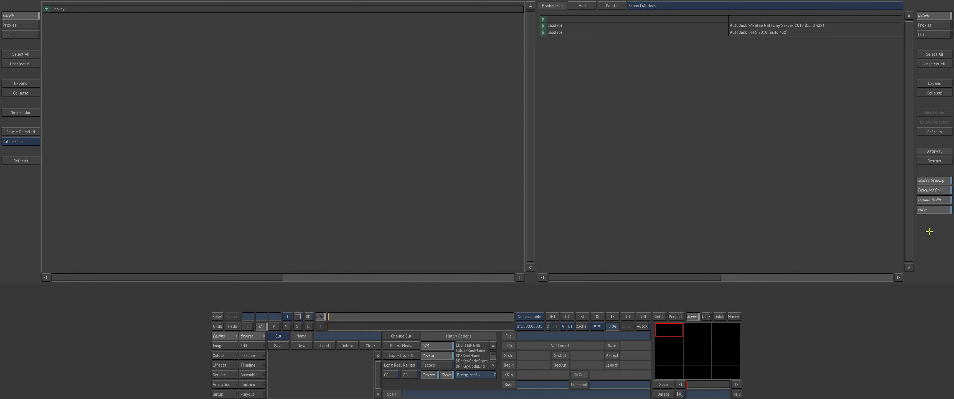
click(543, 33)
click(549, 40)
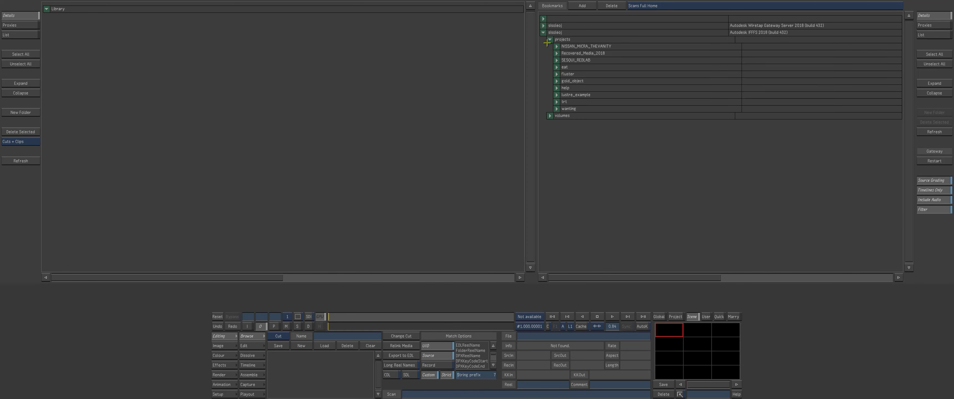
click(556, 95)
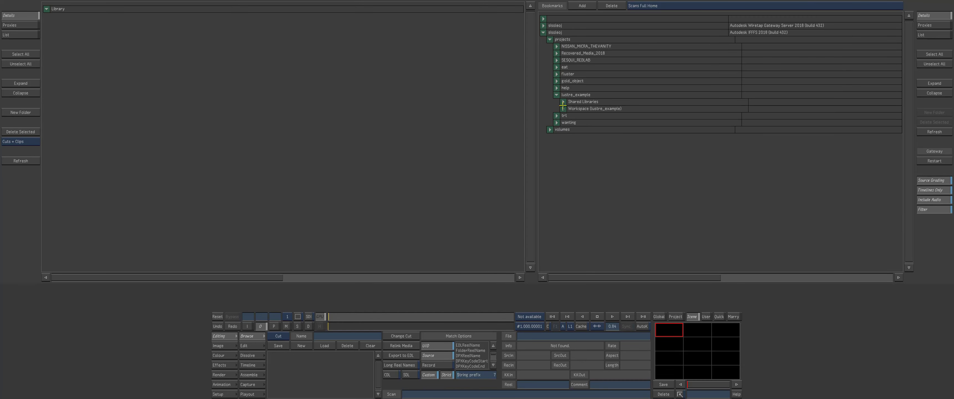
click(563, 101)
click(570, 109)
- Load amazing_SINGLESHOT_edit into the storyboard with Source Grading off and show its timeline in the colour workspace
click(921, 180)
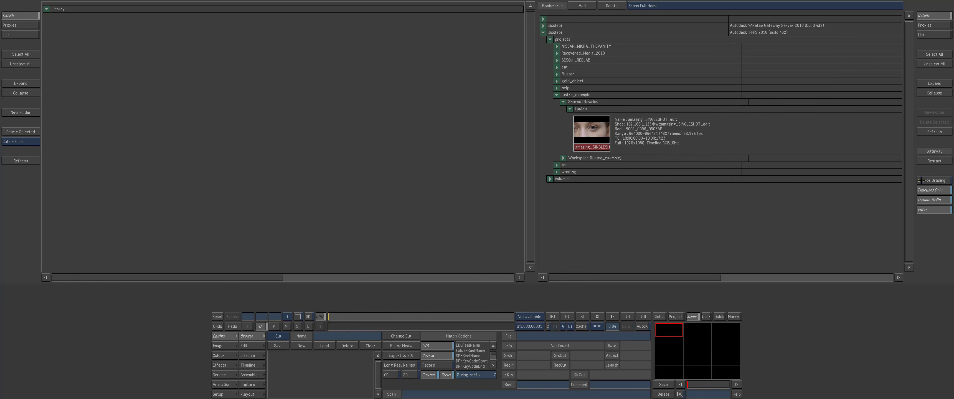
drag(590, 123, 465, 299)
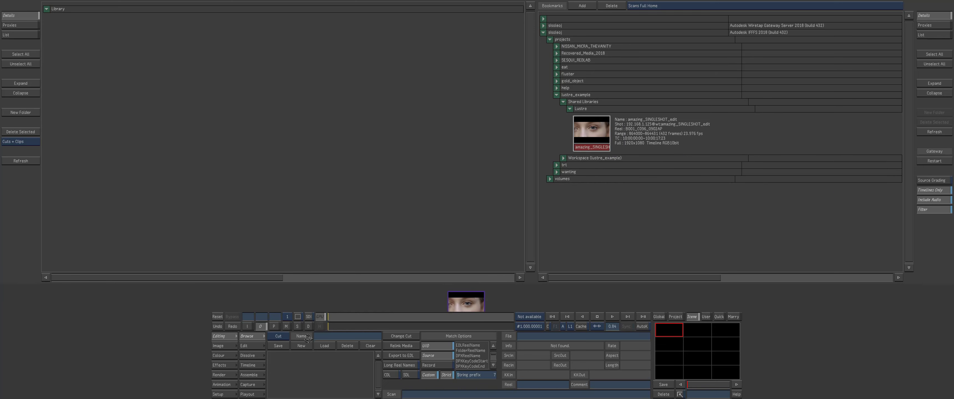
click(219, 355)
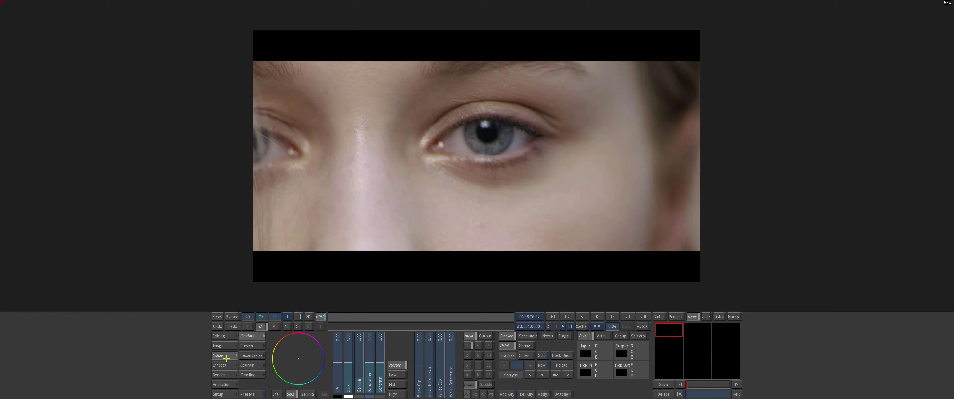
click(245, 378)
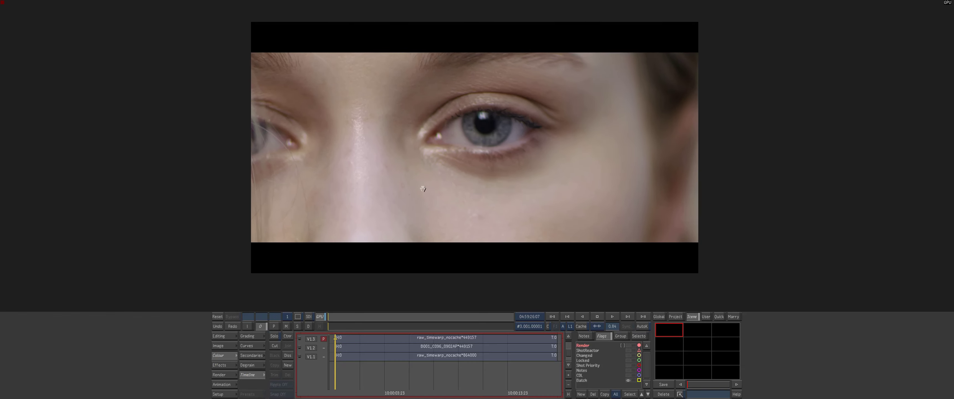
- Scrub back and forth through the edit to examine the top-track timewarp clip
drag(346, 393, 396, 379)
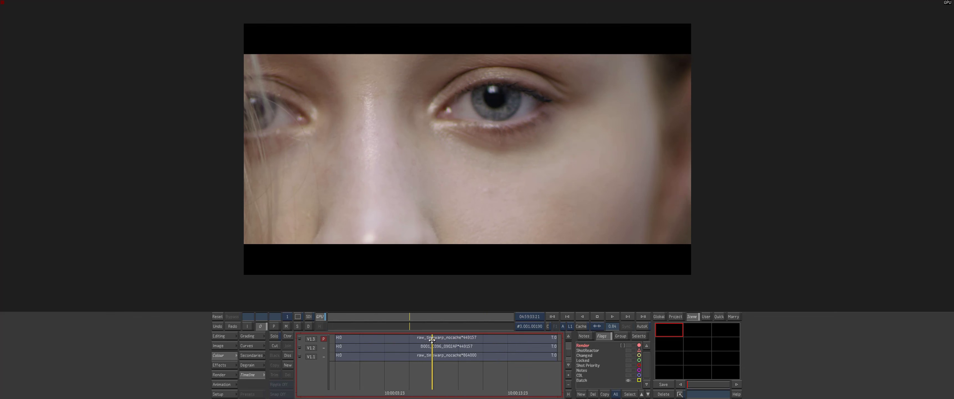
mouse_move(432, 339)
mouse_down()
mouse_move(471, 370)
mouse_move(388, 384)
mouse_move(534, 386)
mouse_move(481, 388)
mouse_move(420, 337)
mouse_up()
click(410, 357)
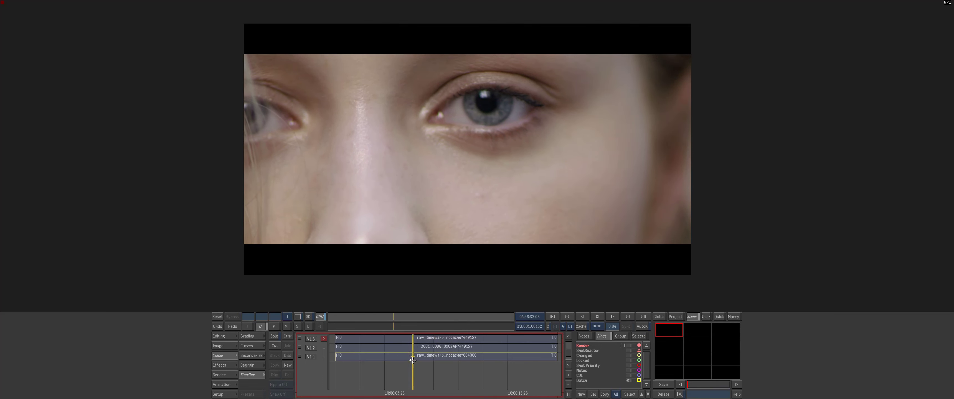
click(412, 390)
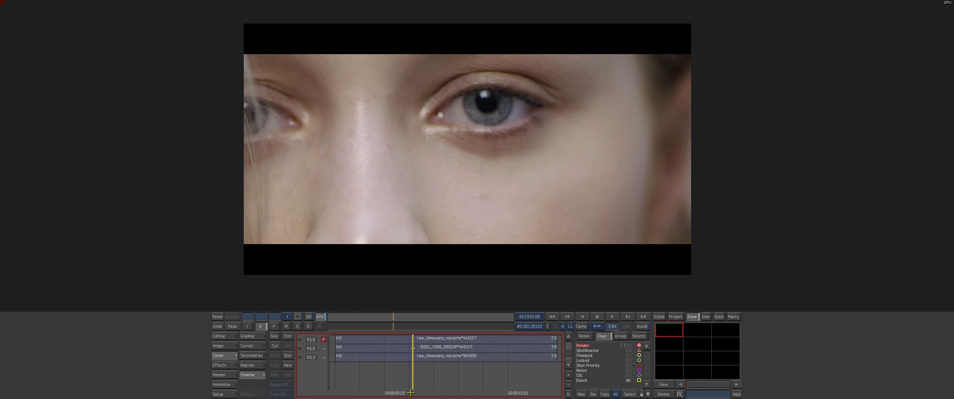
drag(412, 395, 386, 377)
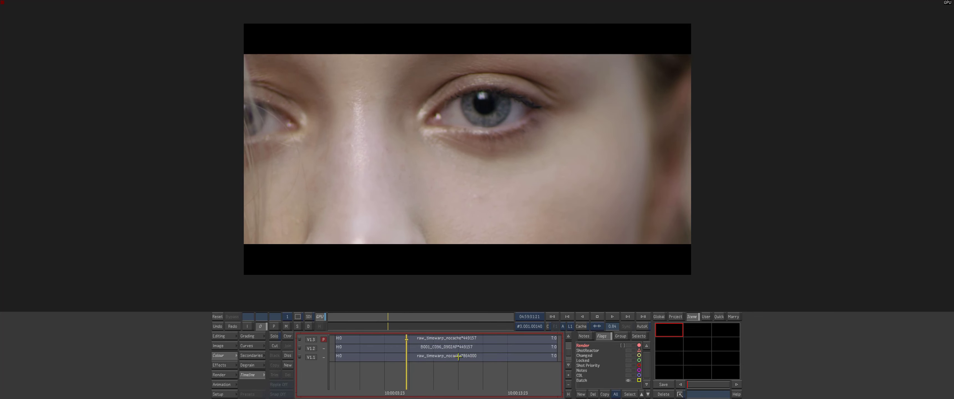
- Turn on Solo, switch to the bottom track and scrub through its reference clip
click(272, 339)
key(Down)
key(Down)
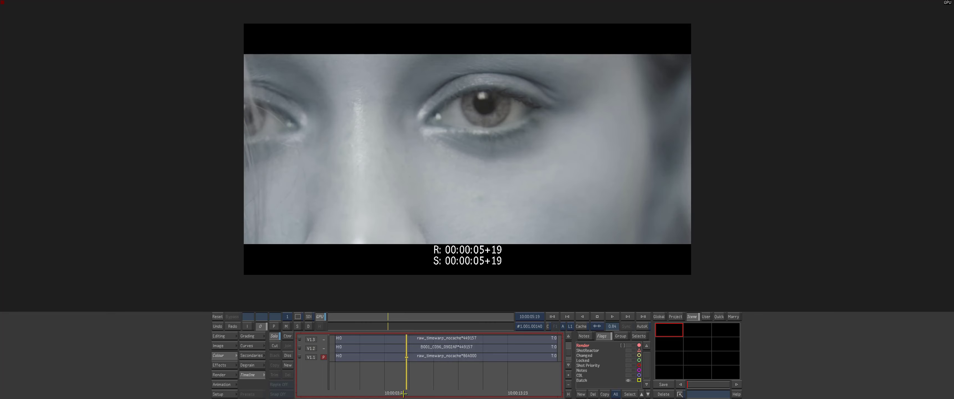
drag(400, 393, 301, 356)
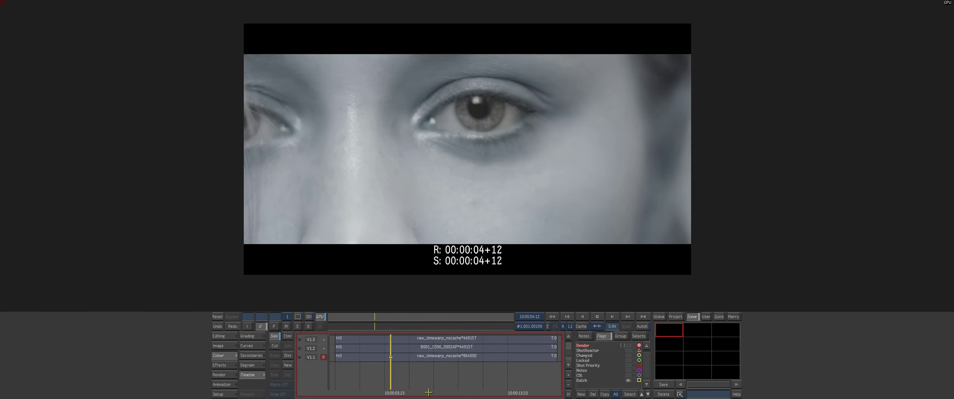
drag(388, 382, 418, 385)
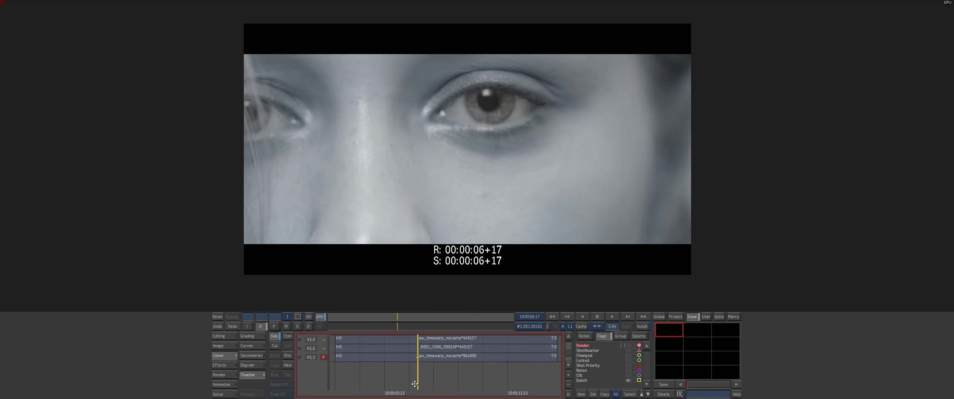
- Return to the top track at a later frame, and scrub through the middle track's R3D clip
key(Up)
key(Up)
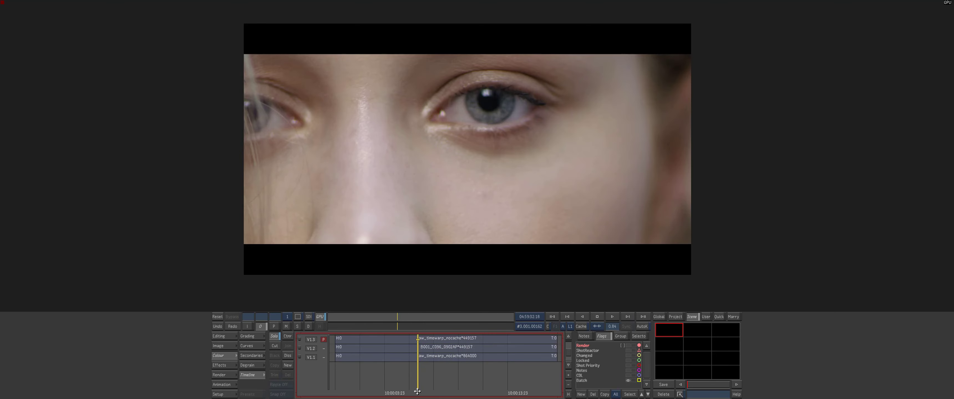
mouse_move(417, 392)
mouse_down()
mouse_move(528, 366)
mouse_move(505, 359)
mouse_up()
key(Down)
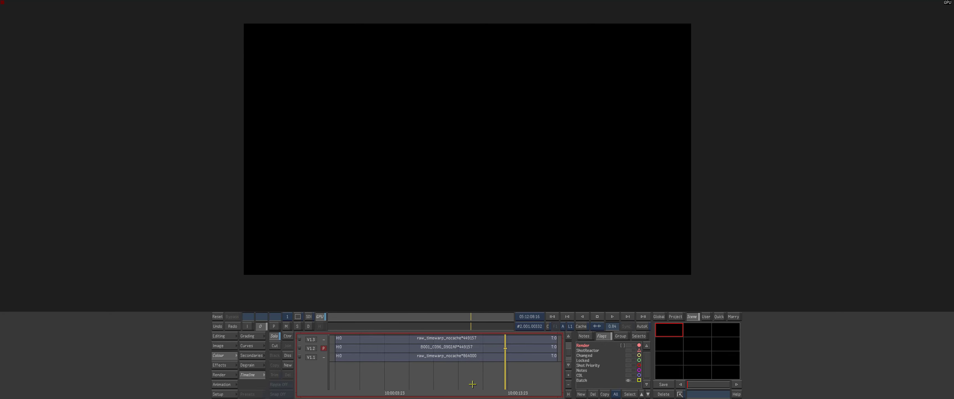
drag(505, 391, 275, 365)
- Delete the clips on all three tracks from the loaded edit's timeline
click(218, 337)
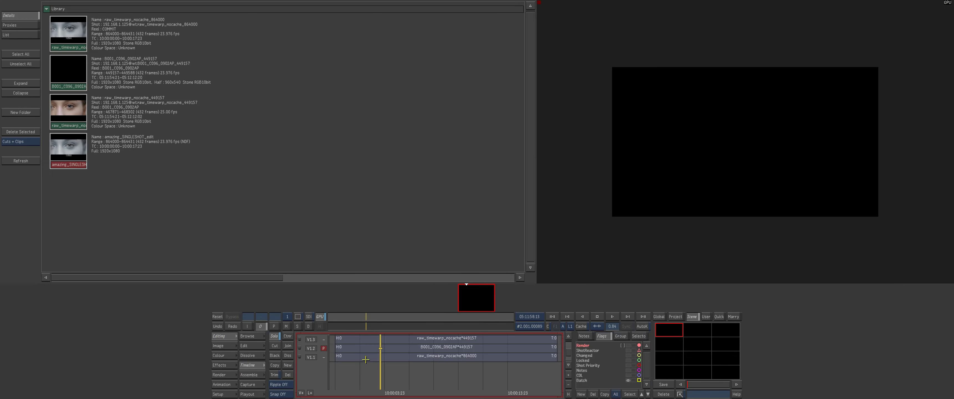
click(364, 359)
click(287, 375)
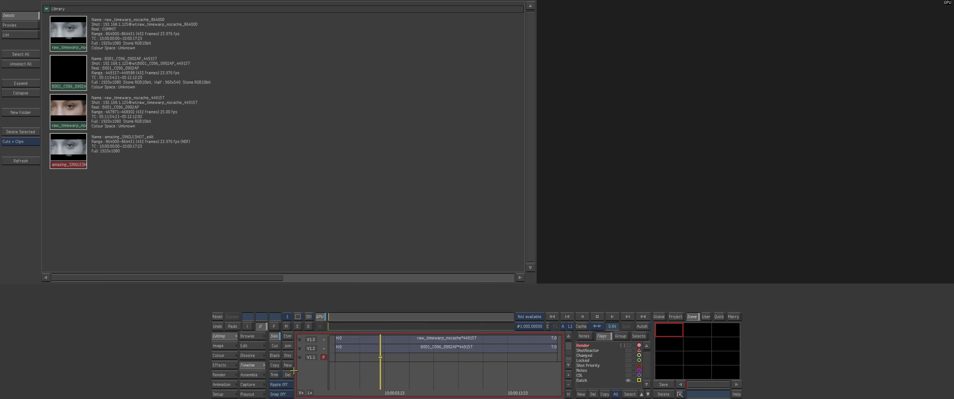
click(341, 351)
click(287, 375)
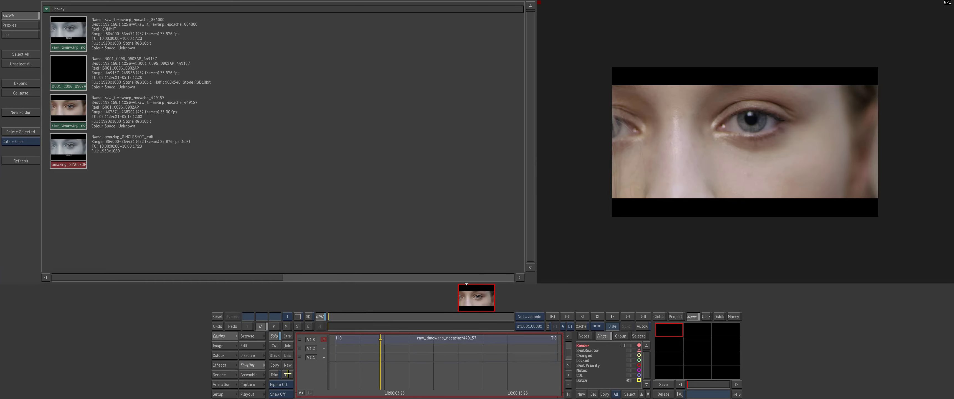
click(288, 374)
- Return to the media browser and delete every clip and cut in the library
click(240, 337)
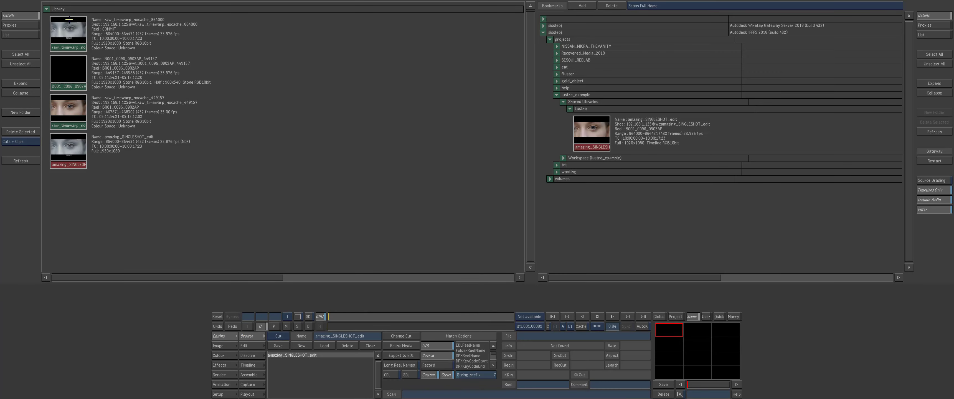
click(55, 7)
click(20, 132)
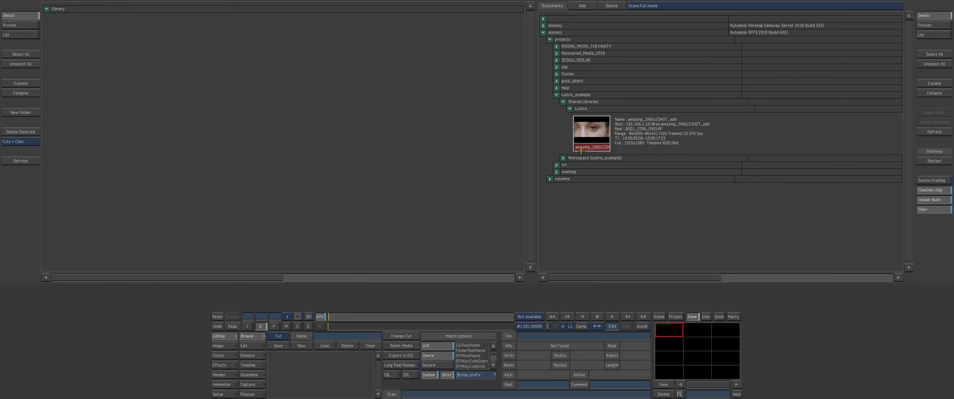
- Enable Source Grading, load amazing_SINGLESHOT_edit into the storyboard and switch to the colour workspace
drag(581, 150, 129, 315)
click(931, 181)
drag(588, 126, 330, 318)
drag(589, 121, 464, 302)
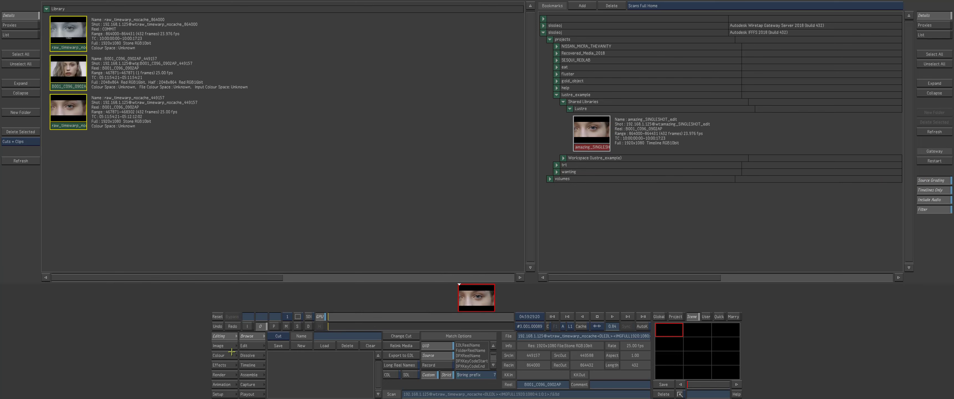
click(232, 353)
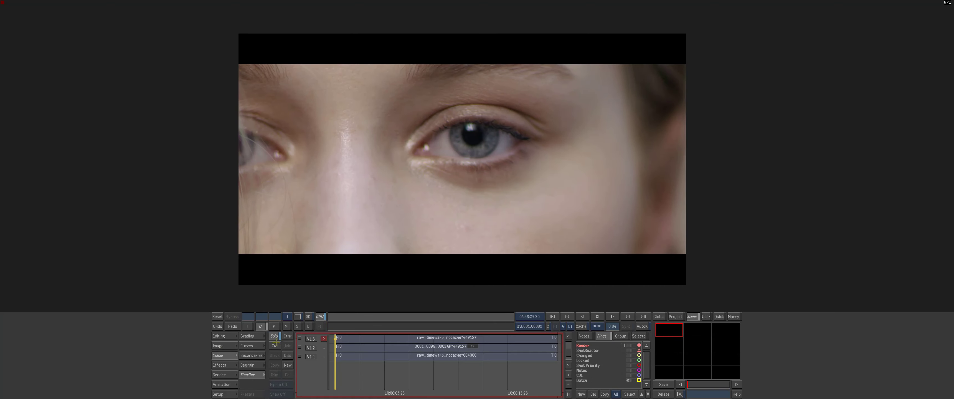
- View the middle-track R3D clip on its own and reposition its full-frame image in the viewer
click(276, 339)
click(276, 338)
key(Down)
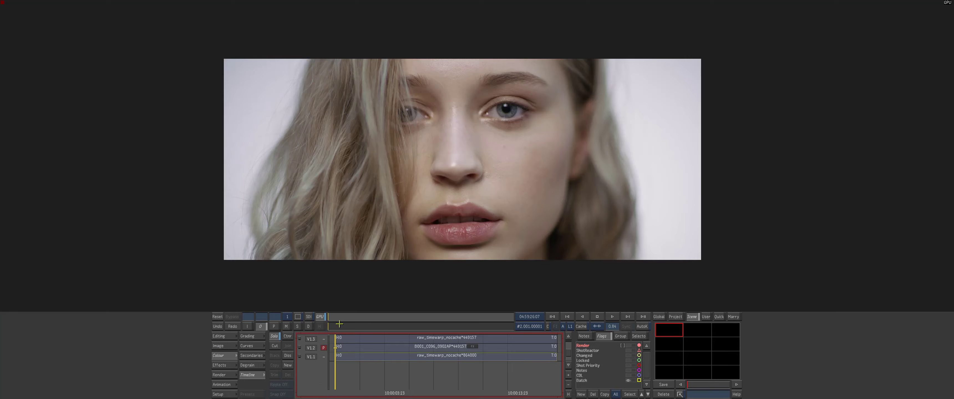
mouse_move(459, 161)
mouse_down()
mouse_move(472, 199)
mouse_move(465, 168)
mouse_move(500, 169)
mouse_up()
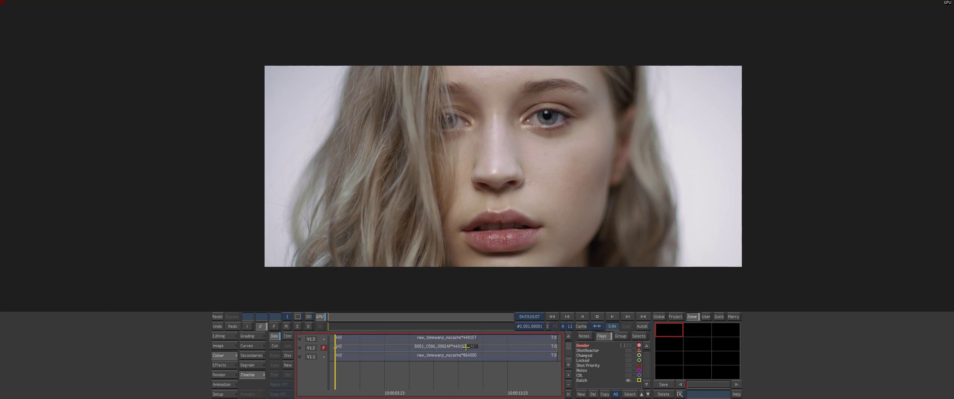
key(Up)
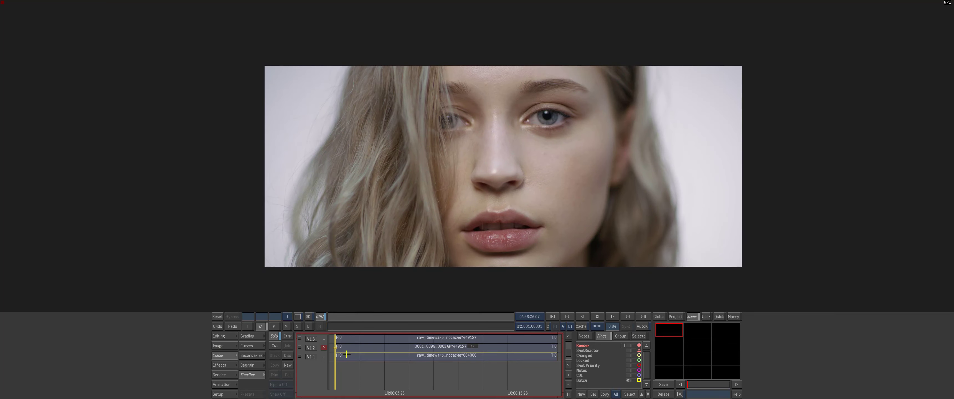
- Move further into the edit and compare the bottom-track reference with the top-track timewarp clip
mouse_move(335, 343)
mouse_down()
mouse_move(476, 370)
mouse_move(436, 378)
mouse_move(439, 393)
mouse_move(396, 387)
mouse_up()
key(Down)
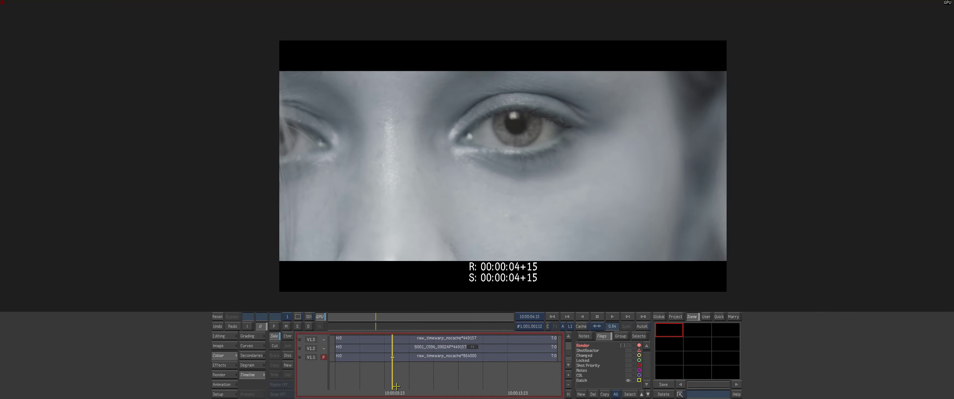
key(Up)
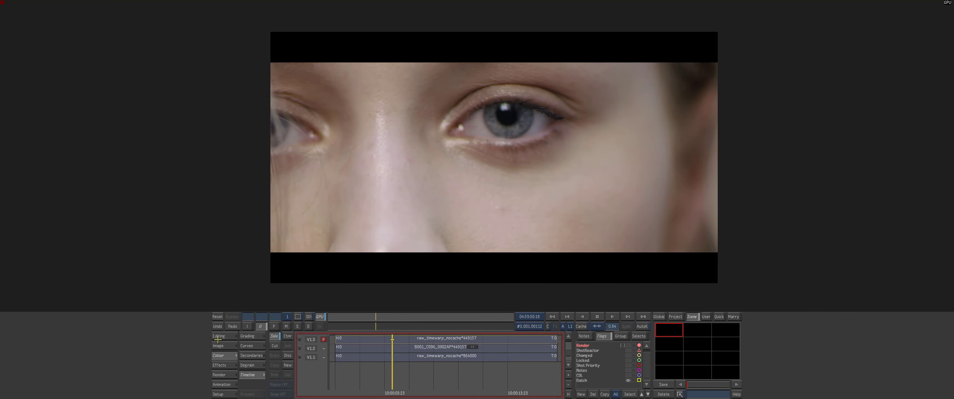
- Scrub the middle-track R3D clip to a later frame and compare it with the top track
key(Down)
drag(386, 373, 455, 382)
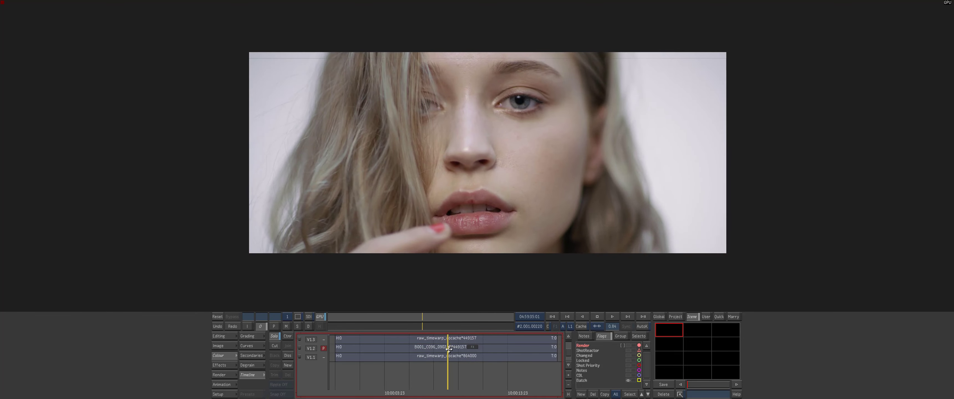
drag(449, 349, 446, 350)
key(Up)
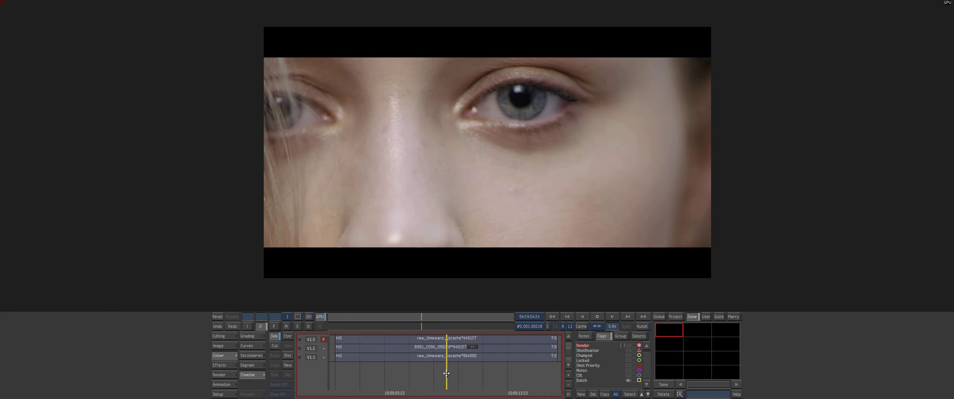
- Switch back to the middle track and scrub through the source-graded R3D clip in both directions
key(Down)
drag(447, 390, 465, 389)
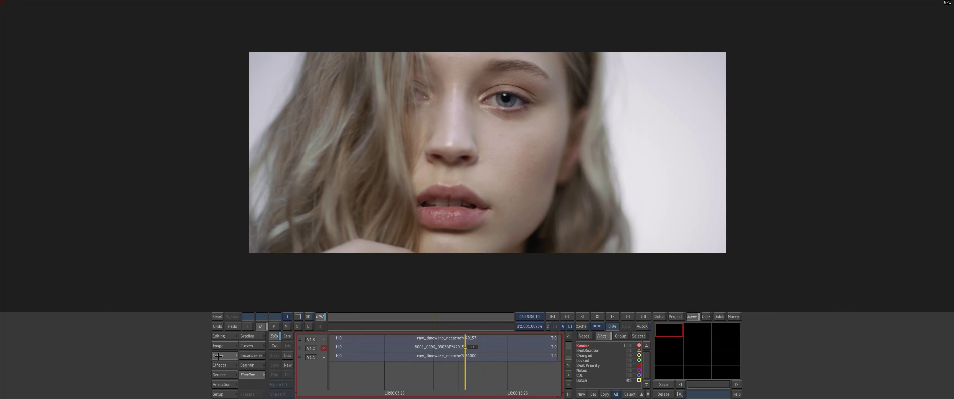
drag(439, 258, 443, 255)
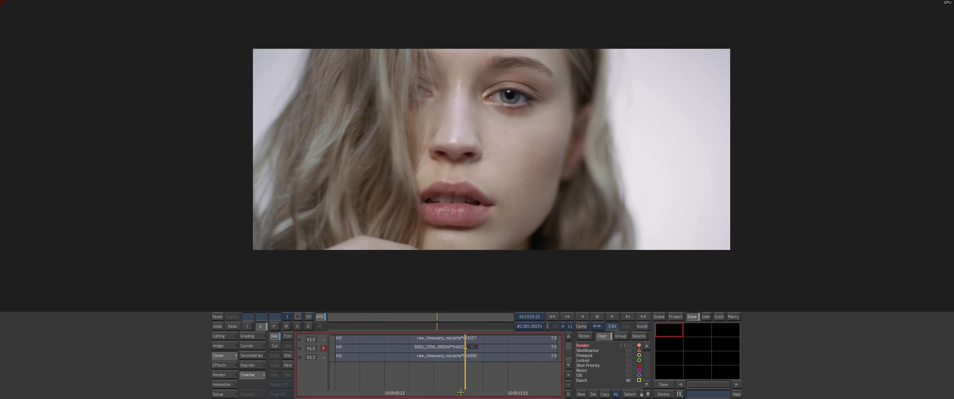
drag(461, 392, 389, 391)
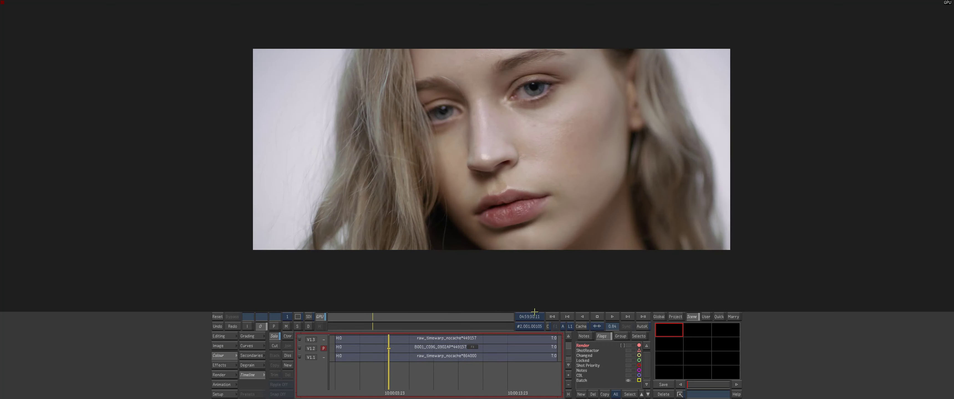
- Play back a portion of the middle-track R3D clip and stop playback
click(567, 316)
click(612, 316)
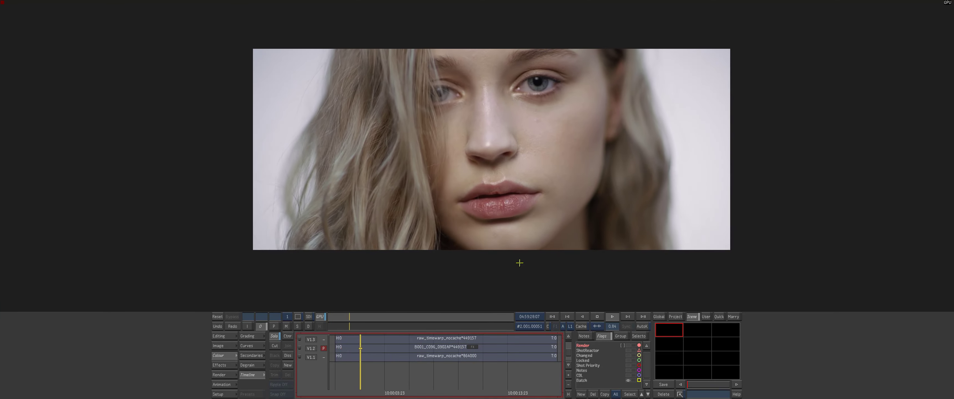
click(610, 318)
- Compare the middle and top tracks, and play the top-track timewarp clip briefly from its beginning
key(Up)
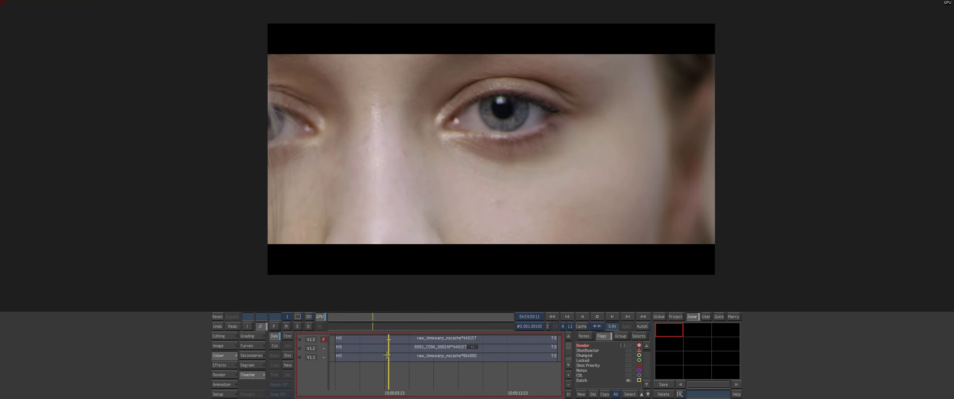
key(Down)
key(Up)
drag(383, 396, 332, 391)
key(space)
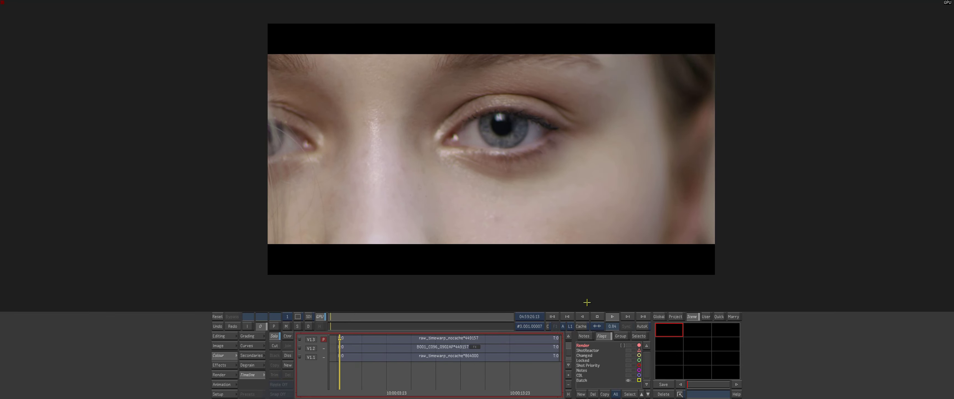
click(593, 317)
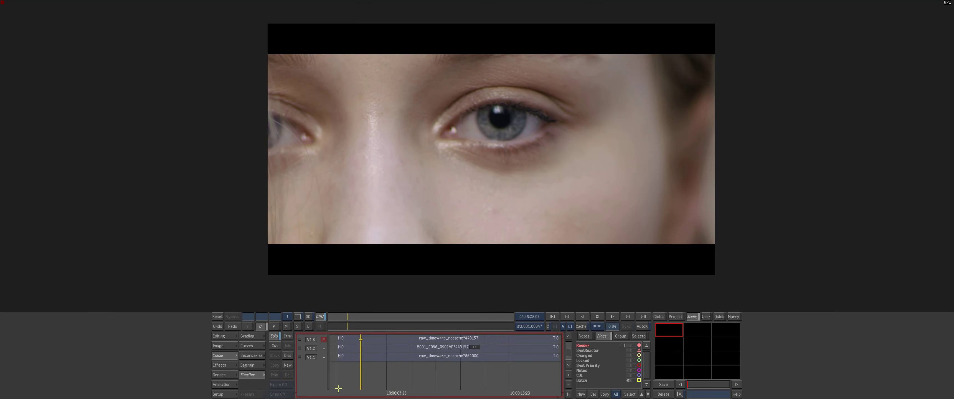
- Scrub the timewarp clip forward and compare the bottom-track reference with the top track at that frame
mouse_move(356, 389)
mouse_down()
mouse_move(556, 389)
mouse_move(343, 387)
mouse_move(374, 391)
mouse_up()
key(Down)
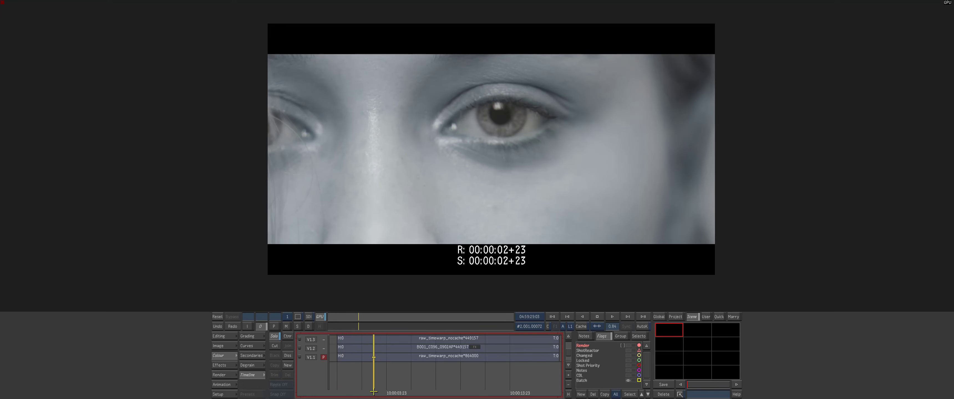
key(Up)
key(Up)
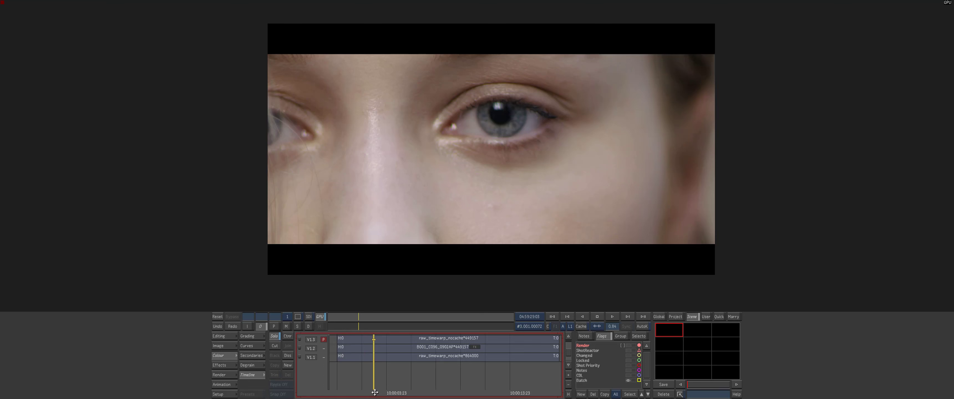
- View the middle-track R3D clip, scrub it well into the edit and compare it with the top-track timewarp
drag(375, 393, 372, 395)
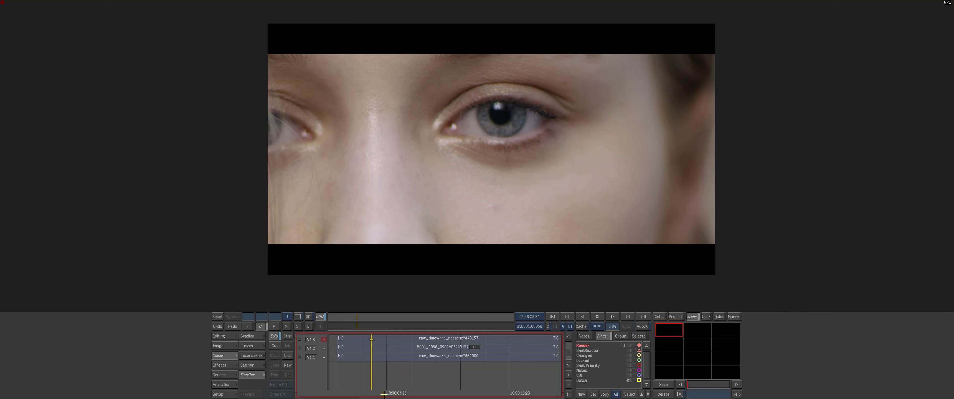
key(Down)
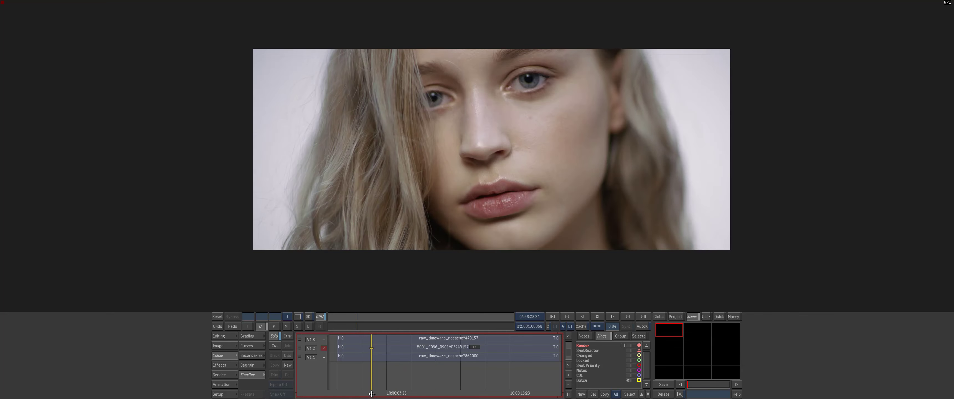
drag(376, 392, 488, 382)
key(Up)
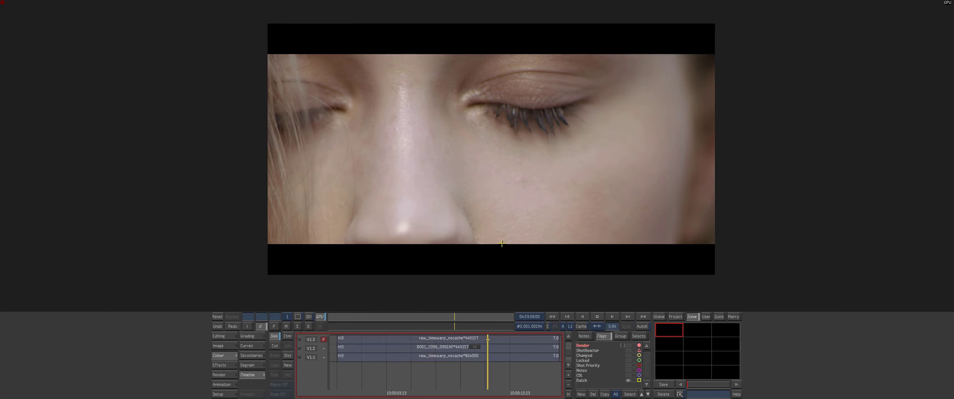
- Check the middle-track clip at this frame and move near the end of the top-track timewarp clip
drag(502, 243, 412, 295)
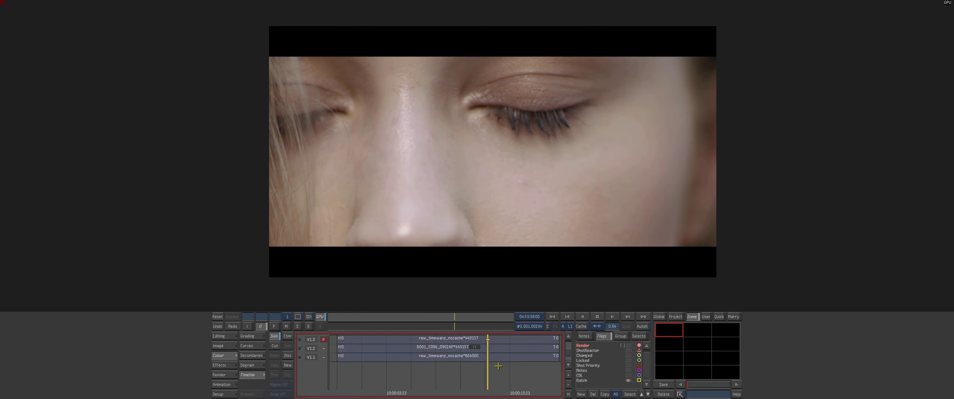
key(Down)
key(Down)
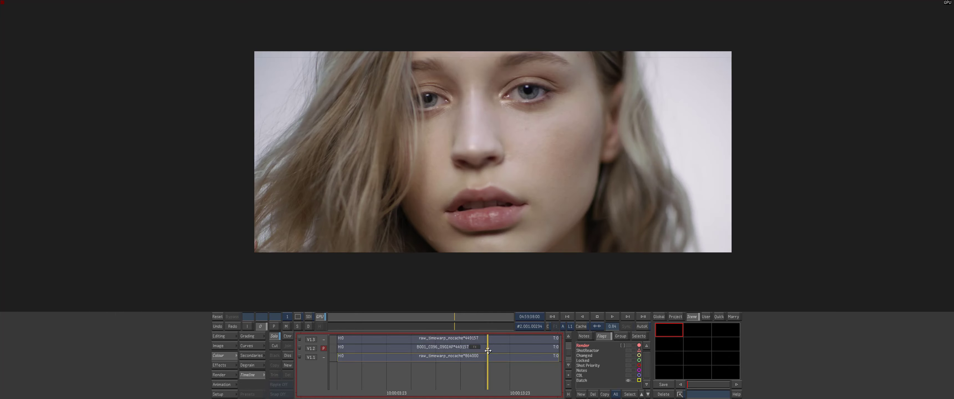
drag(488, 395, 529, 340)
- Select the top-track timewarp clip and set its primary grade with higher contrast and saturation lowered to about 0.7
click(517, 340)
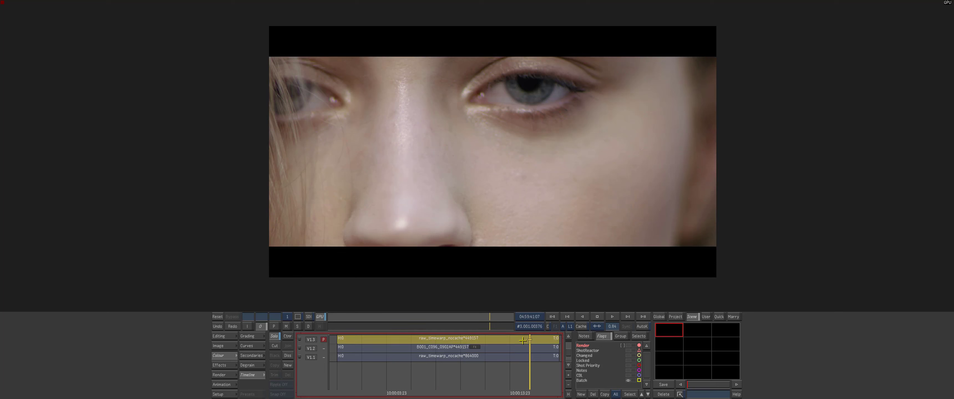
click(247, 337)
click(468, 346)
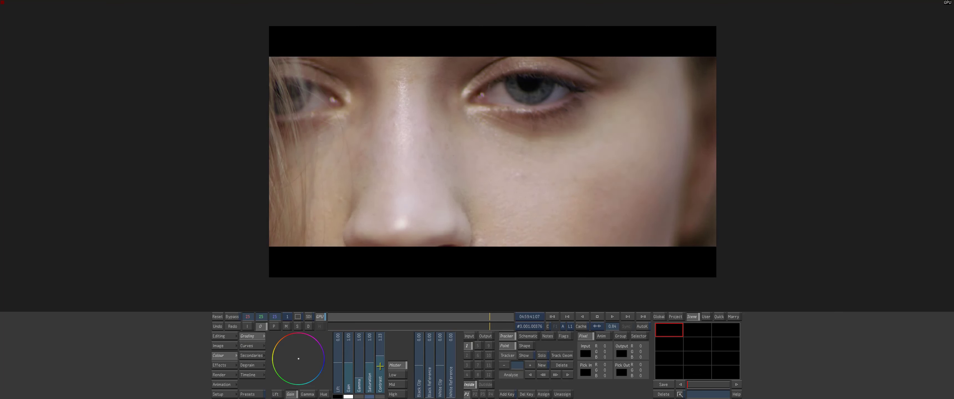
drag(369, 358, 369, 364)
- In the second secondary layer, key the dark tones with the key preset and refine the matte with shrink and blur
click(466, 355)
click(286, 326)
click(264, 326)
click(252, 355)
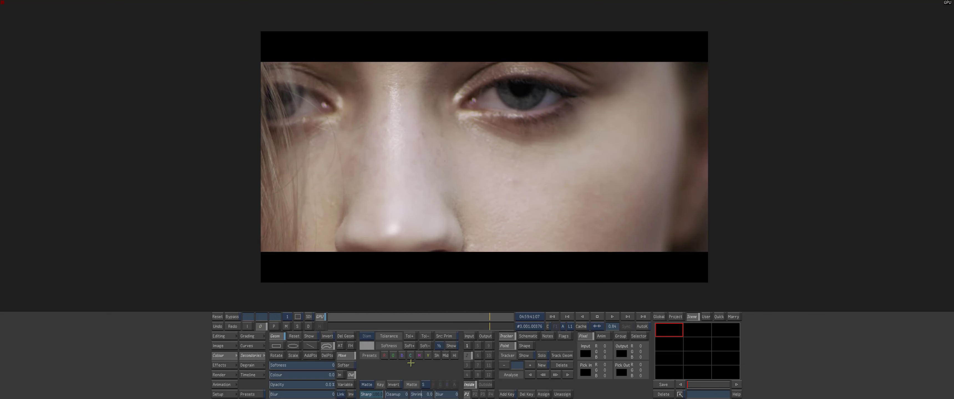
click(439, 356)
click(285, 326)
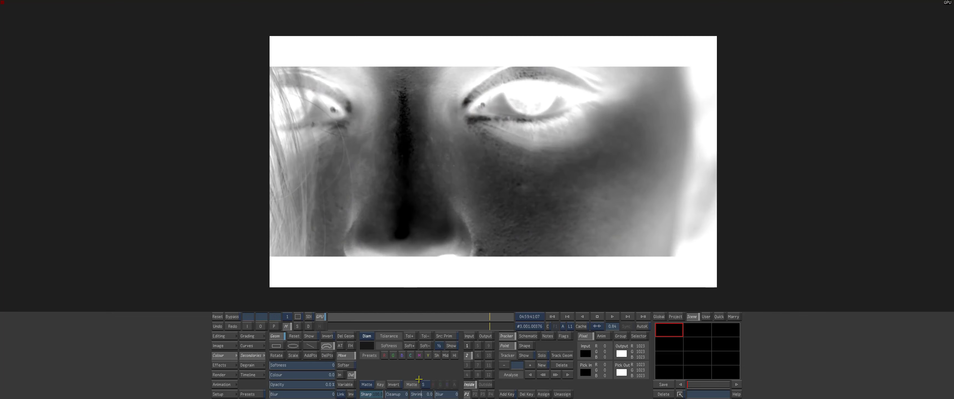
drag(416, 395, 447, 392)
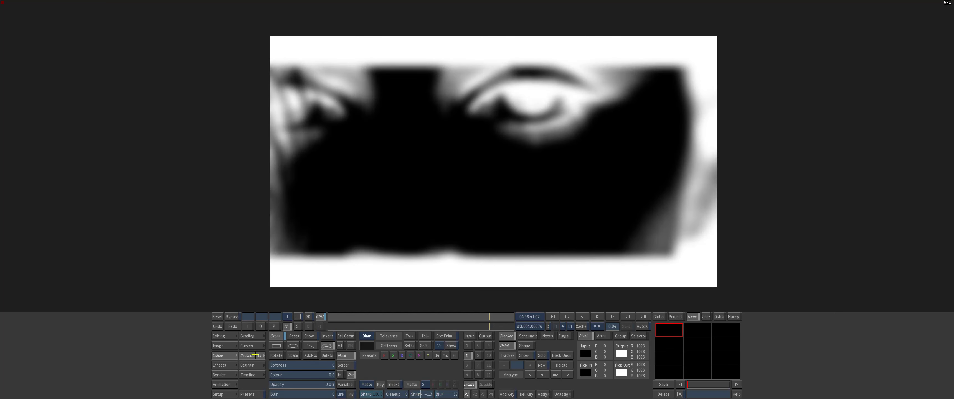
- Tint the keyed dark areas warm orange with the gain colour balance while viewing the graded result
click(262, 326)
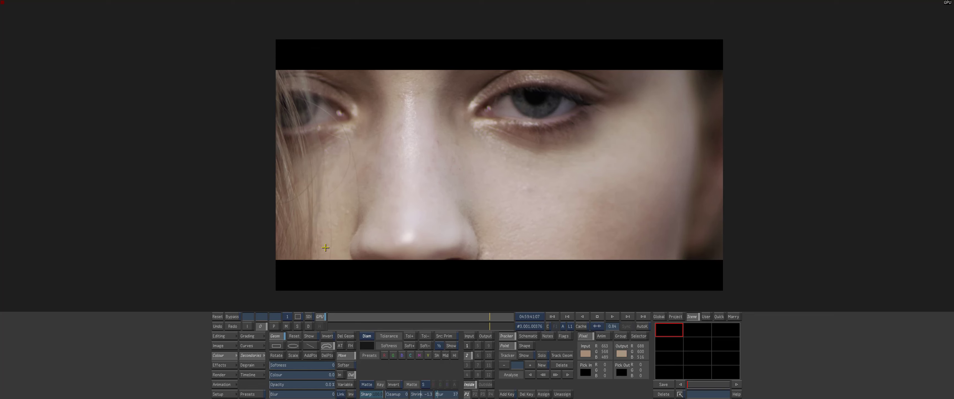
click(248, 336)
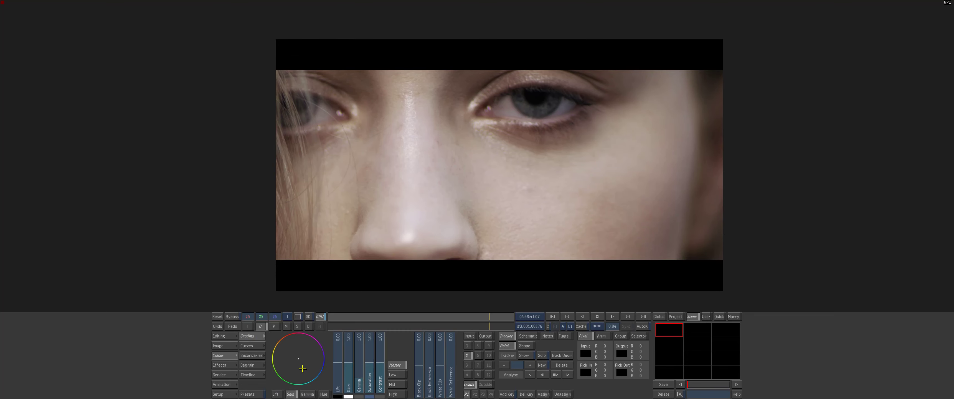
drag(278, 340, 277, 338)
drag(386, 219, 394, 211)
- Review the first and second grading layers and scrub through the graded top-track clip to check the look
click(465, 346)
click(466, 346)
click(465, 345)
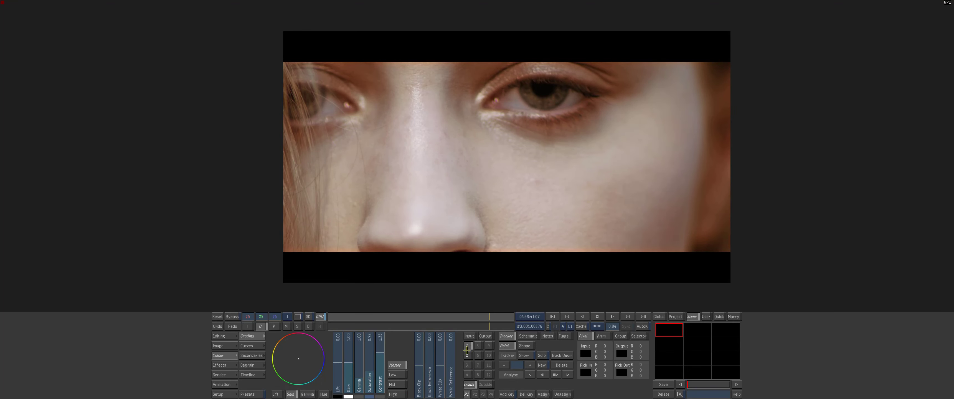
click(466, 355)
click(466, 356)
drag(461, 203, 459, 216)
drag(370, 317, 378, 294)
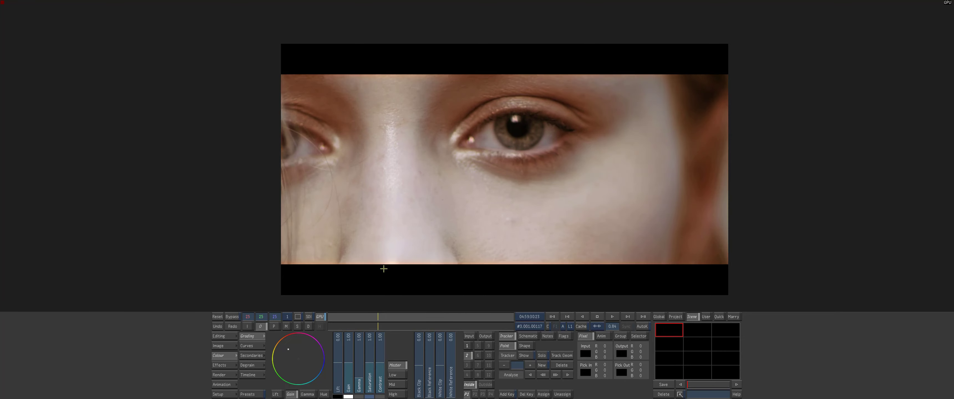
drag(446, 173, 440, 168)
drag(383, 319, 419, 310)
drag(462, 199, 473, 192)
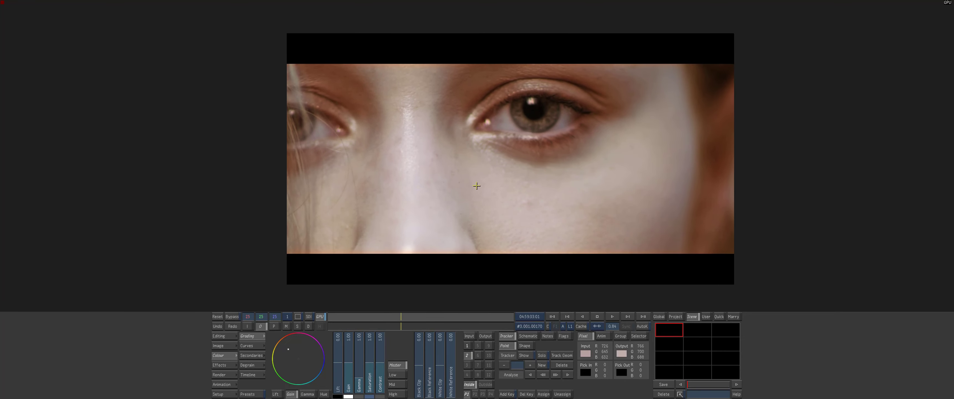
- Return to the timeline, zoom out to show the whole edit and play a portion of the graded top-track clip
click(246, 374)
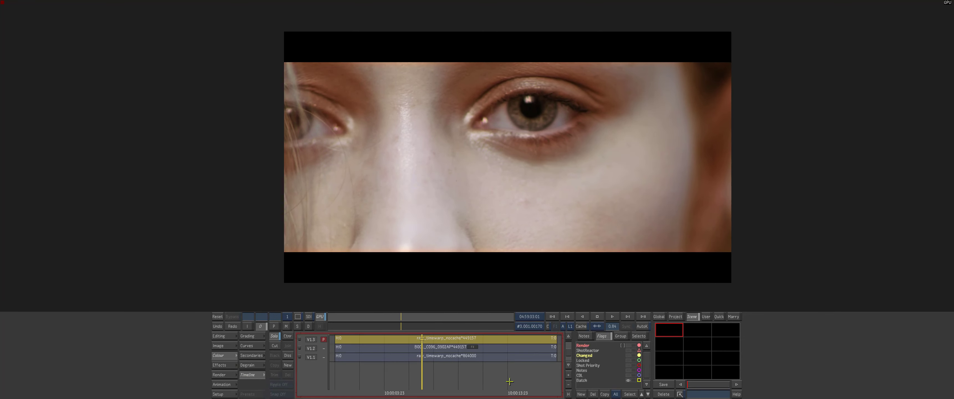
click(568, 395)
drag(496, 375, 449, 385)
click(459, 383)
click(612, 317)
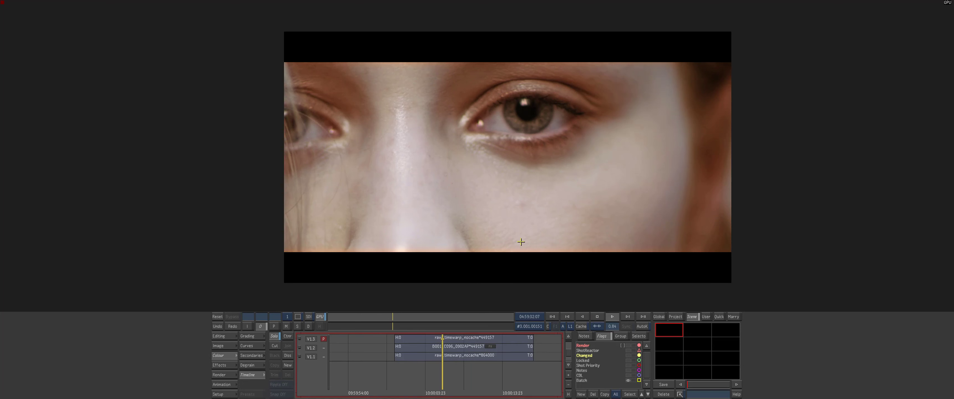
click(597, 316)
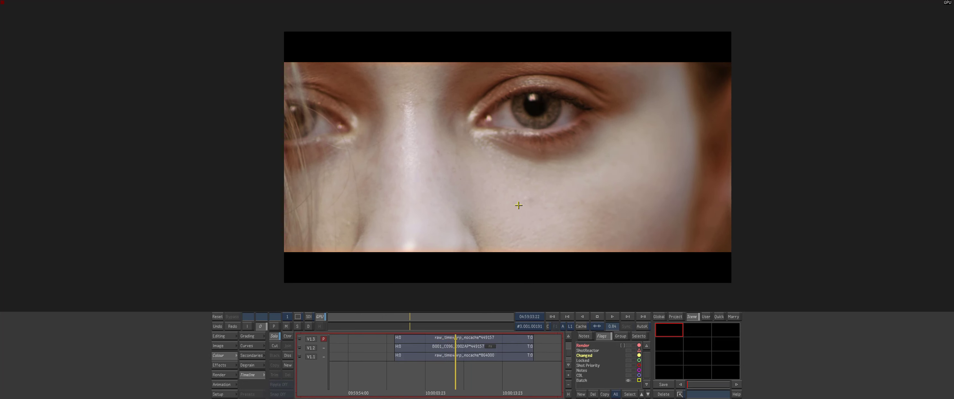
- Scrub the graded top track to a later frame, compare it with the bottom-track reference and move back slightly
mouse_move(503, 184)
mouse_down()
mouse_move(473, 219)
mouse_move(487, 189)
mouse_up()
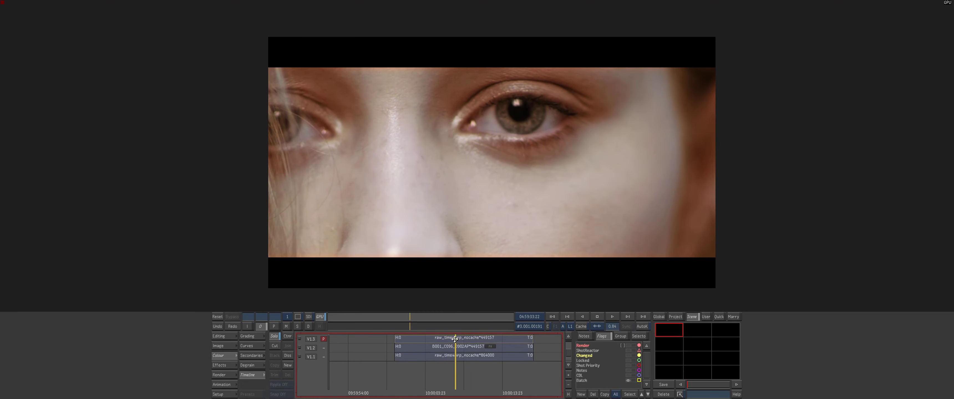
drag(456, 342, 501, 345)
click(502, 356)
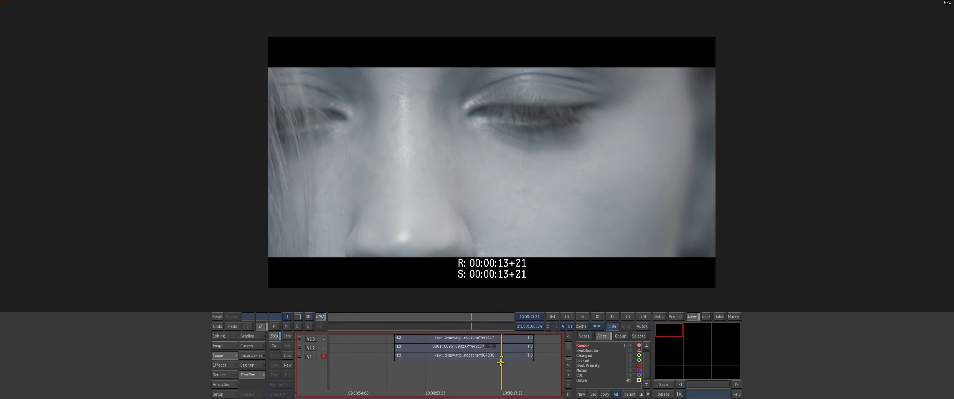
click(503, 339)
drag(503, 389, 503, 366)
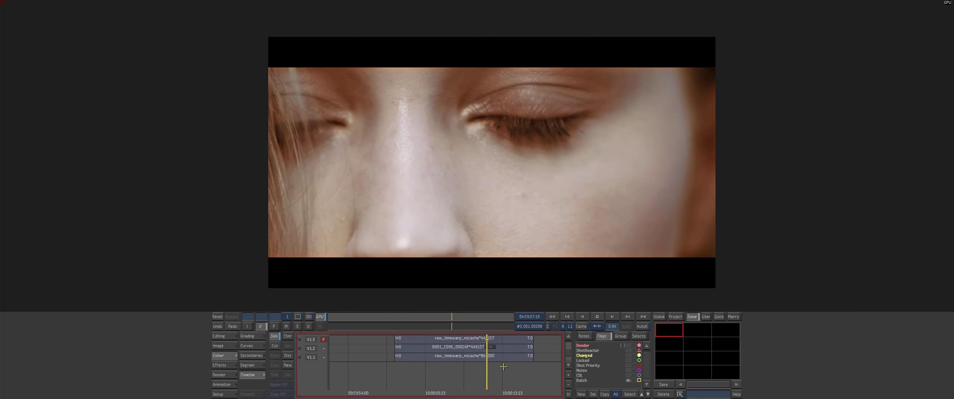
- Compare the ungraded middle-track R3D clip with the graded top-track timewarp clip
click(479, 345)
click(475, 354)
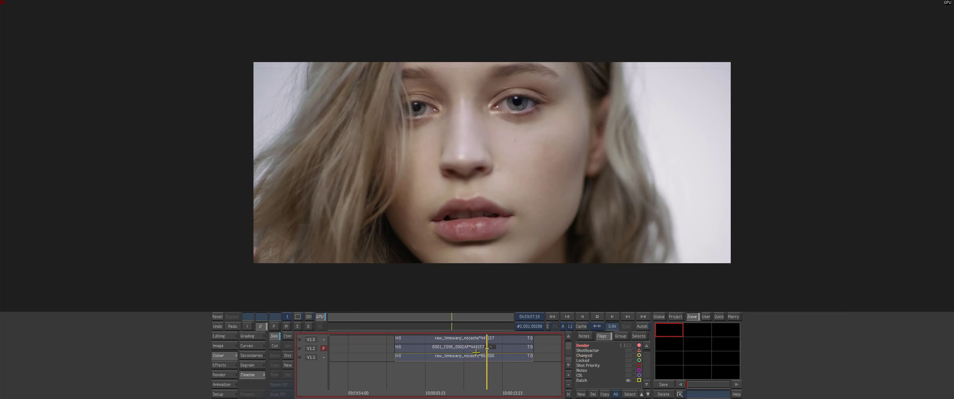
click(476, 347)
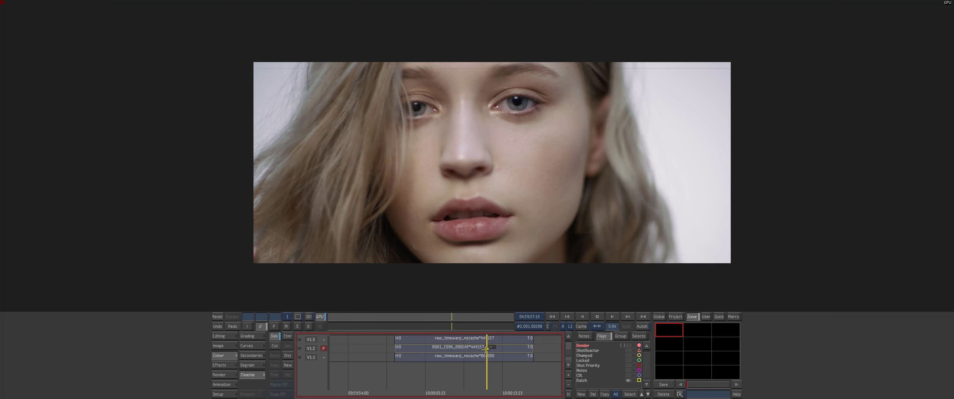
click(485, 338)
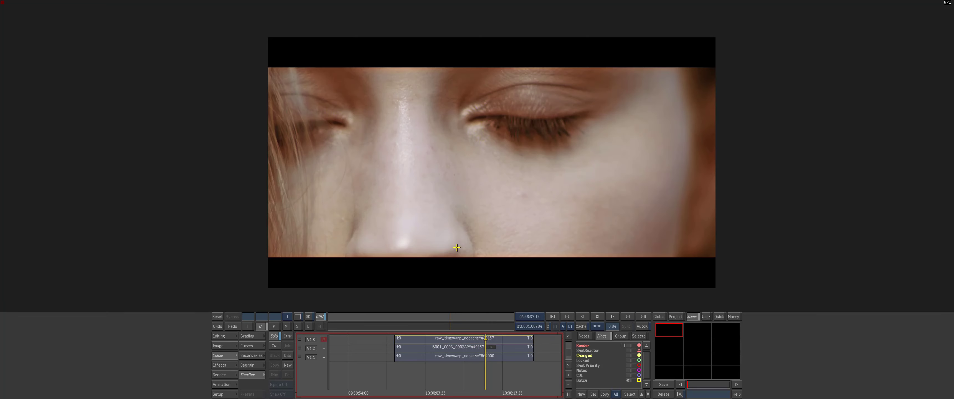
- Copy the grade from the top-track timewarp clip onto the middle-track R3D clip
click(476, 349)
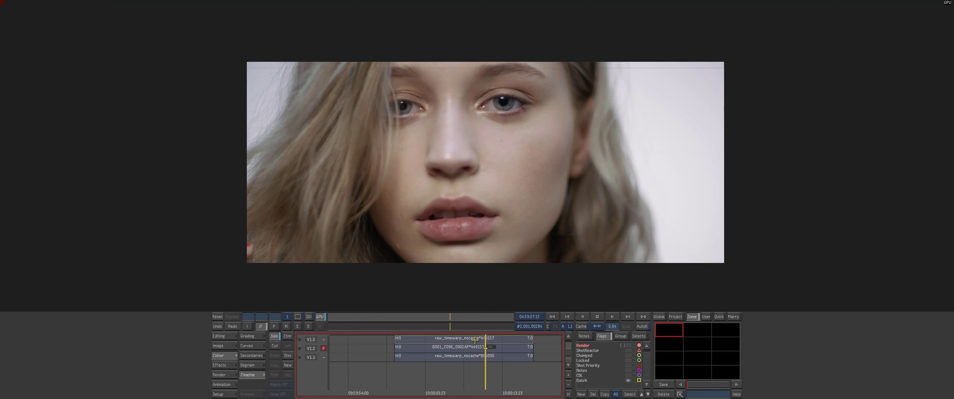
drag(476, 339, 472, 347)
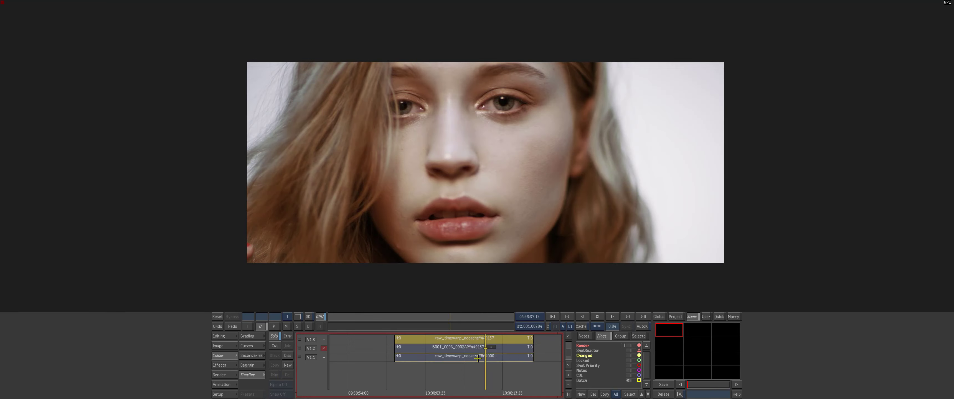
click(477, 372)
- Compare the graded top and middle tracks, including at a later frame near the end of the shot
click(485, 337)
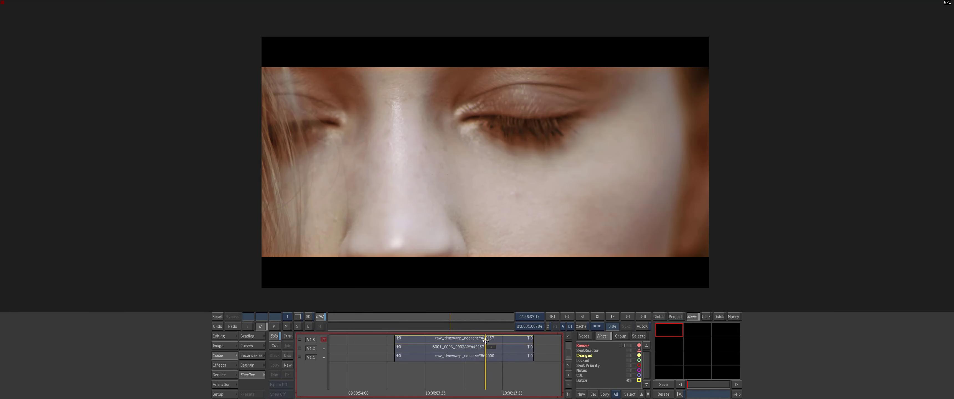
drag(485, 338, 485, 348)
drag(479, 382, 502, 366)
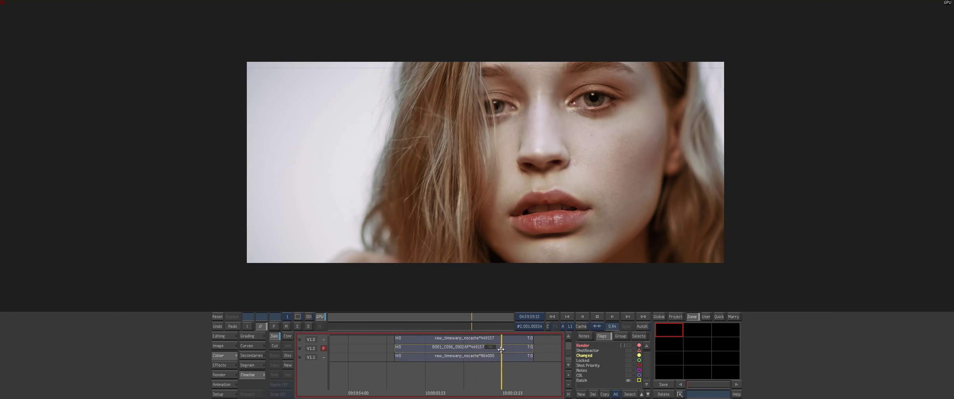
click(502, 339)
click(501, 346)
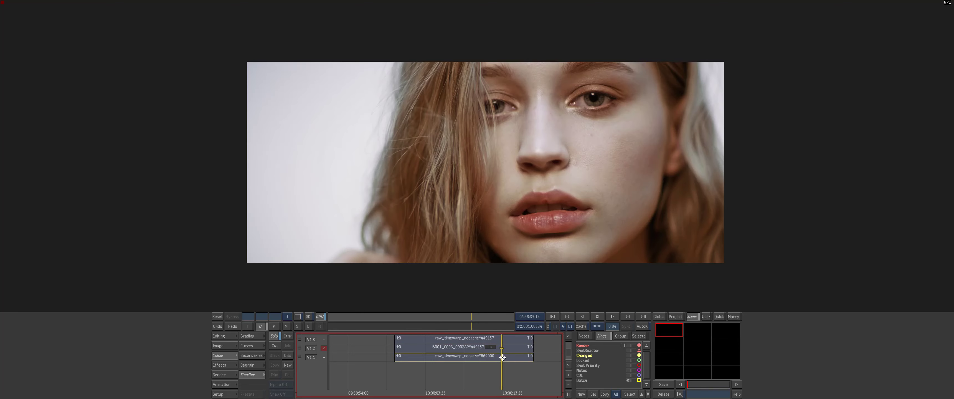
- Compare the graded top-track timewarp with the graded middle-track R3D clip at the current frame
click(501, 340)
click(501, 348)
mouse_move(547, 191)
mouse_down()
mouse_move(529, 210)
mouse_move(515, 207)
mouse_up()
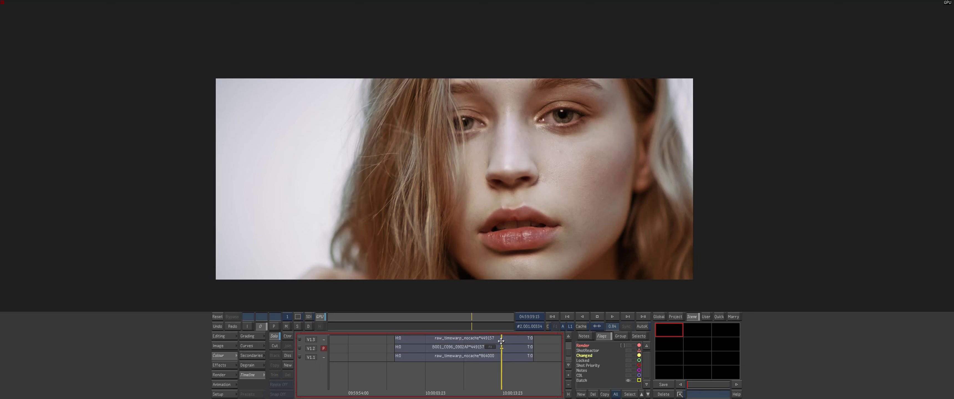
click(502, 339)
drag(474, 187, 488, 173)
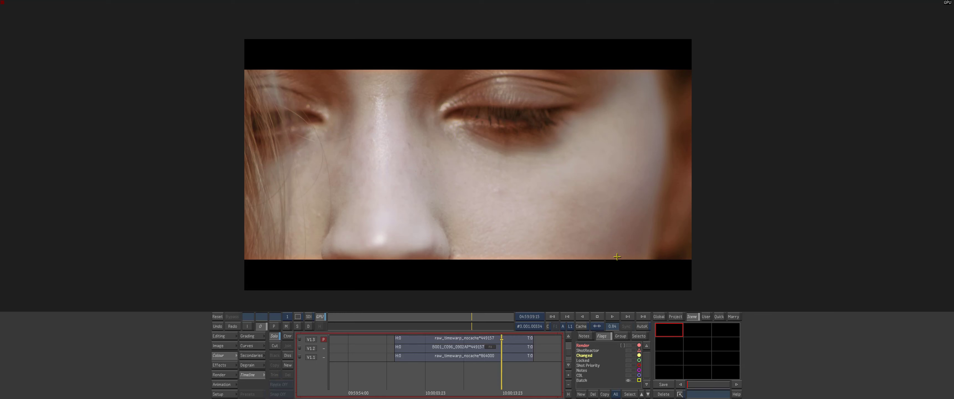
mouse_move(325, 370)
mouse_down()
mouse_move(310, 368)
mouse_move(321, 368)
mouse_up()
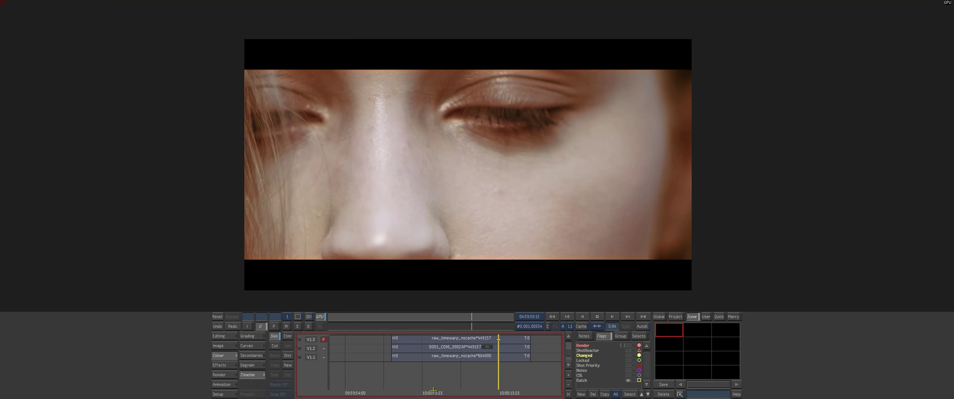
- Render the graded scene locally, starting from its first frame
click(219, 375)
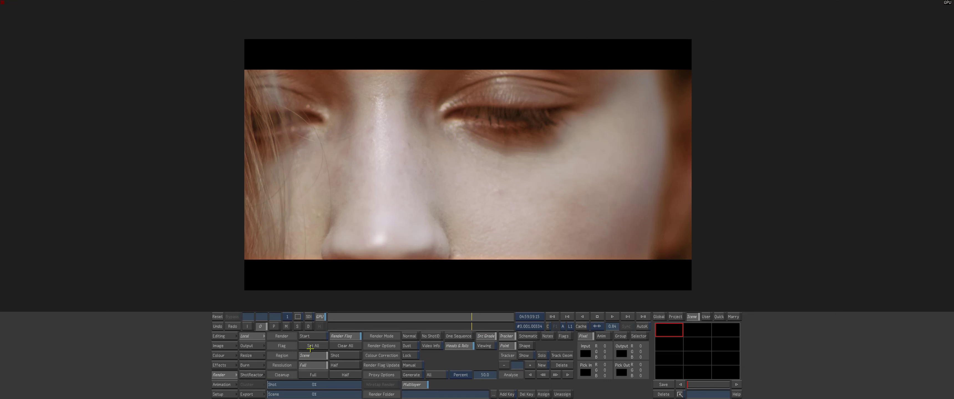
click(552, 316)
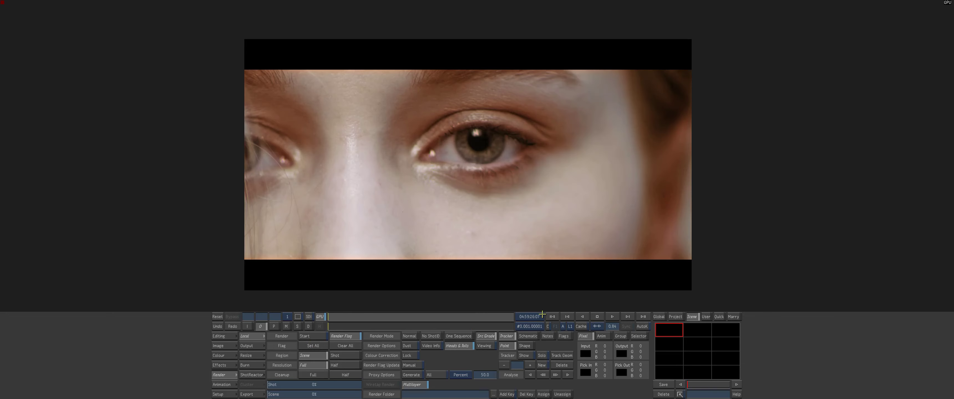
click(308, 335)
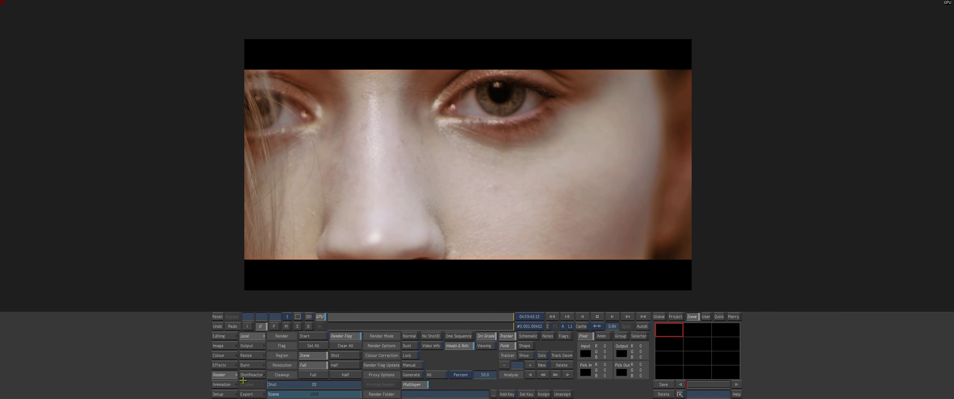
- Exit Lustre and start Flame 2018 with the lustre_example project
click(216, 366)
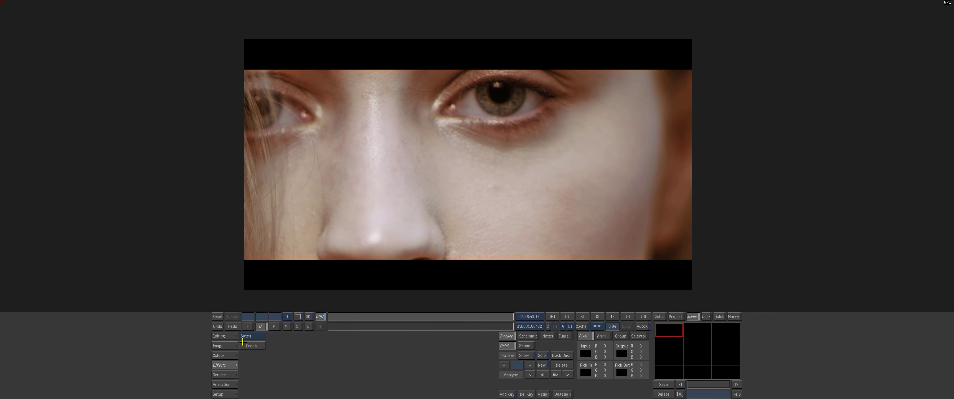
drag(415, 233, 436, 236)
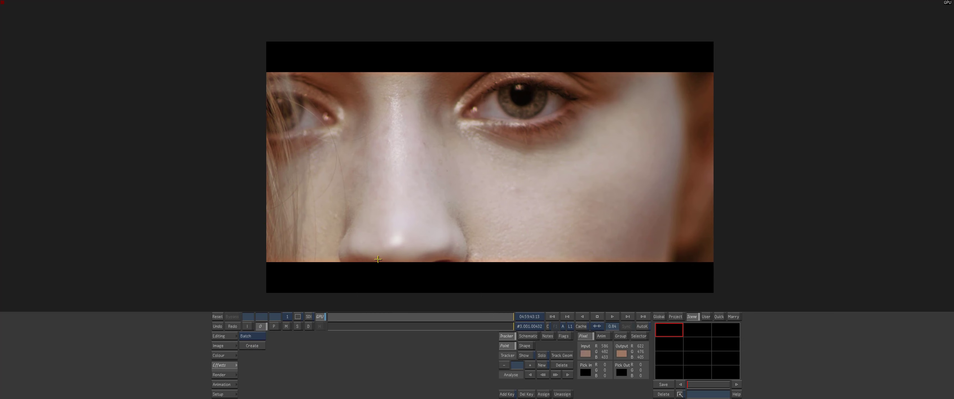
click(218, 336)
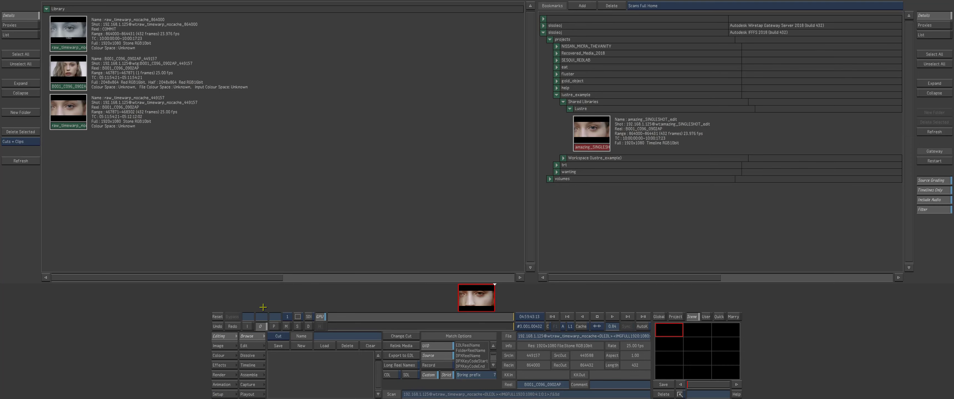
click(221, 393)
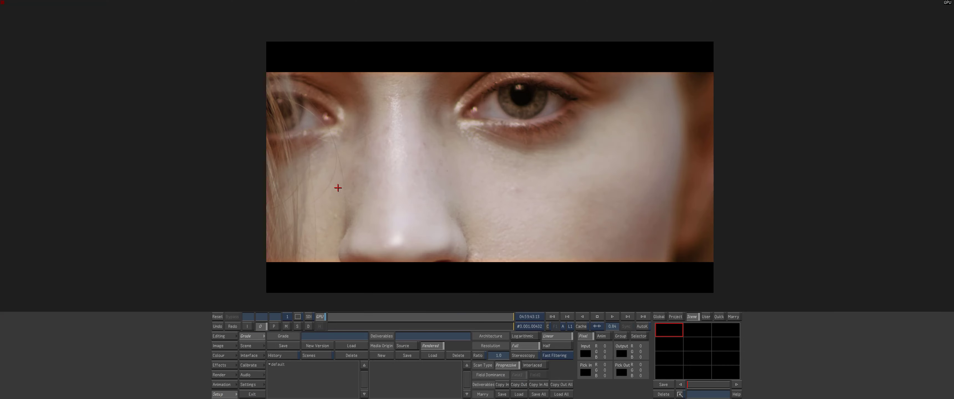
key(Return)
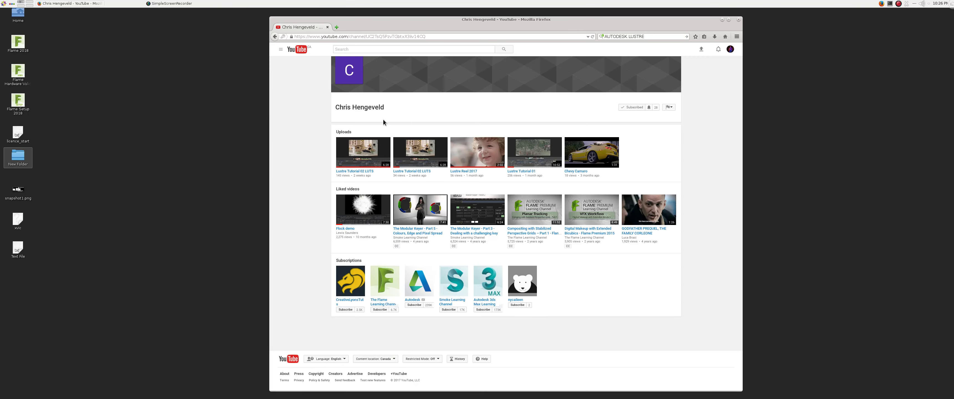
double_click(17, 43)
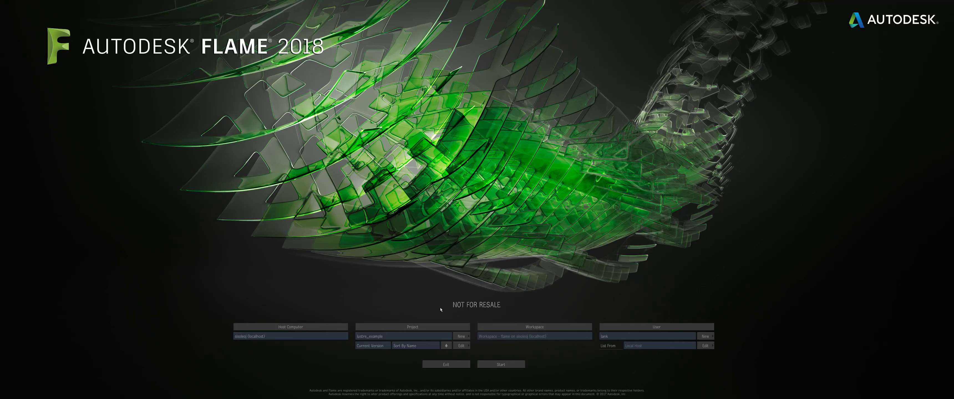
key(Return)
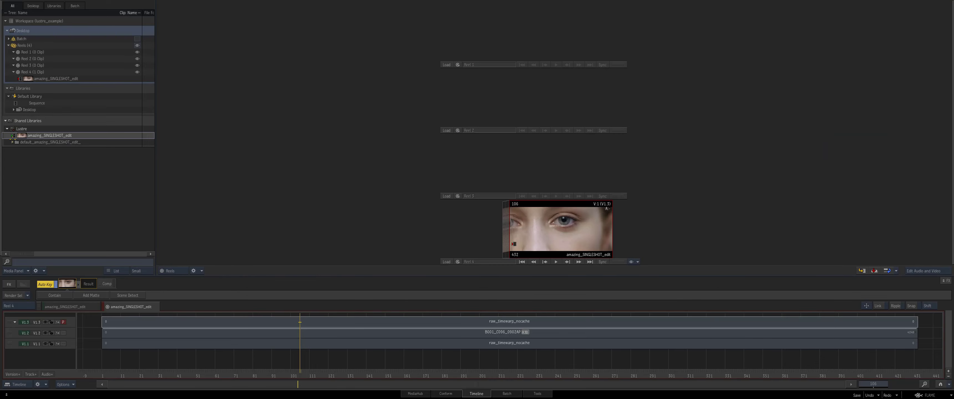
- Copy the rendered amazing_SINGLESHOT_edit_ sequence from the shared Lustre library to Reel 4 and open it in the timeline
click(12, 142)
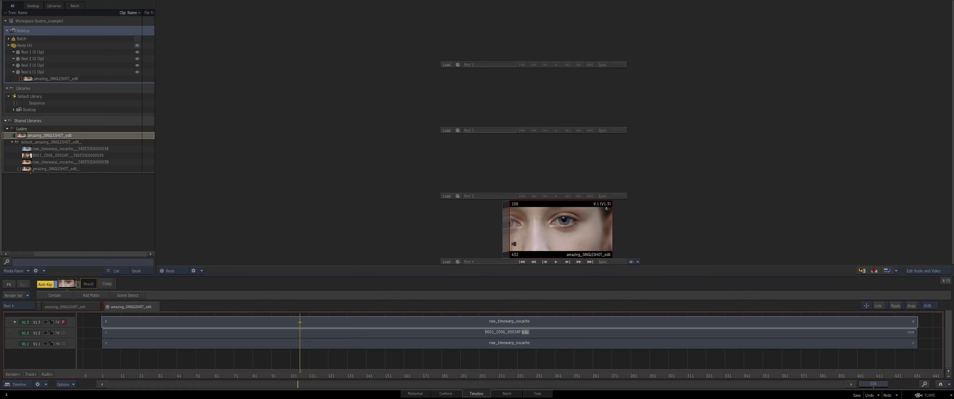
drag(31, 170, 506, 225)
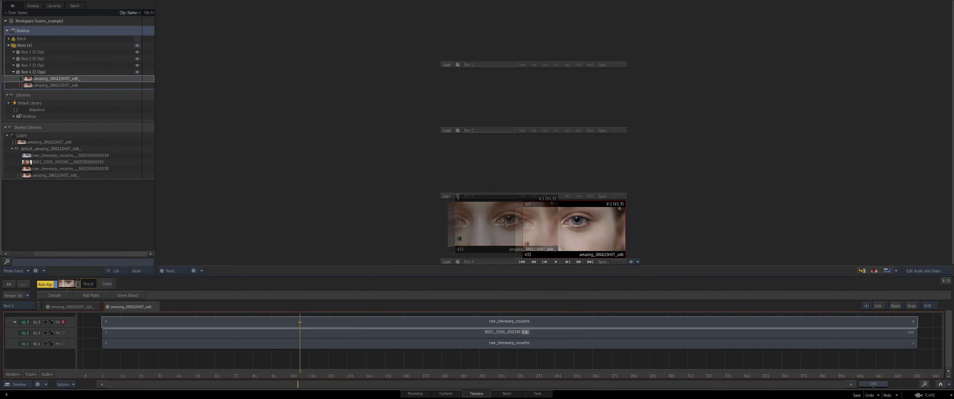
right_click(453, 219)
click(460, 199)
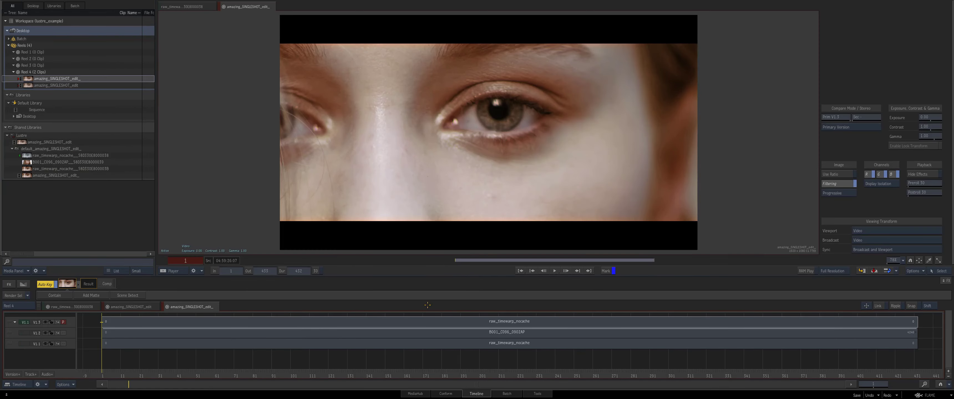
- Scrub the rendered sequence to about frame 200 and compare its top, middle and bottom tracks
drag(146, 384, 132, 355)
drag(176, 375, 535, 375)
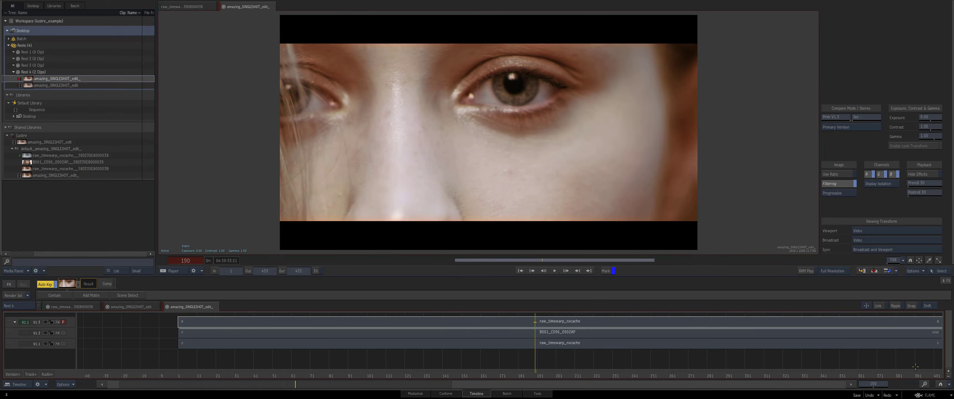
click(939, 384)
mouse_move(478, 374)
mouse_down()
mouse_move(592, 375)
mouse_move(472, 376)
mouse_up()
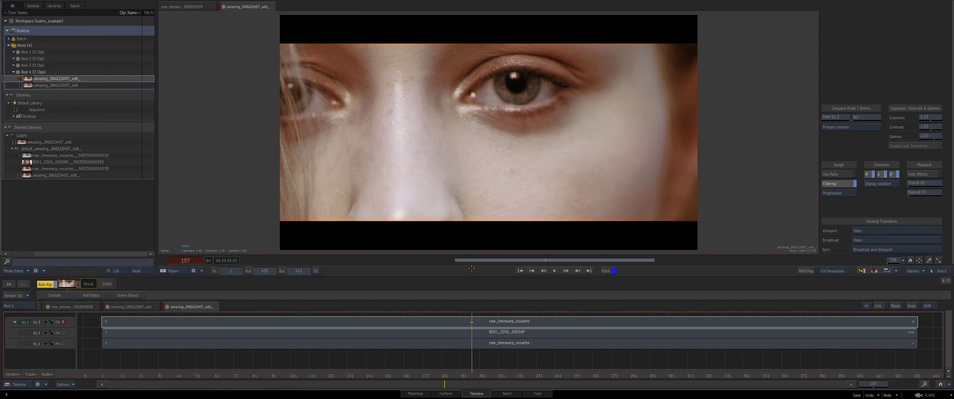
key(Page_Down)
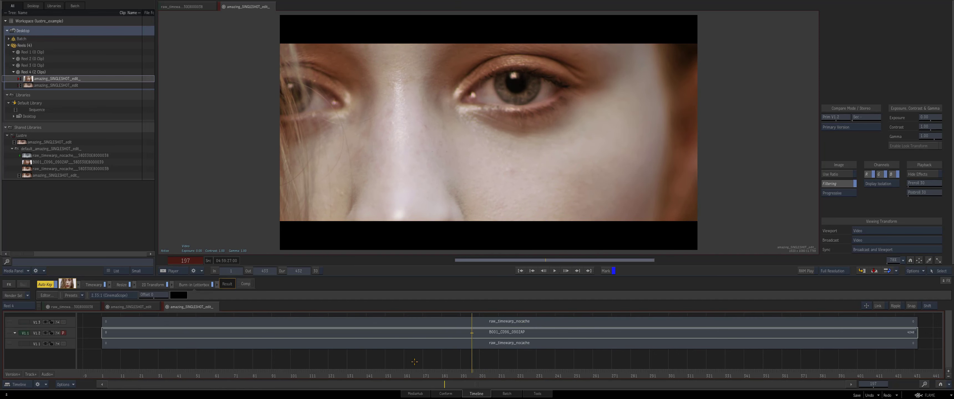
key(Page_Down)
key(Page_Up)
mouse_move(478, 375)
mouse_down()
mouse_move(639, 375)
mouse_move(400, 367)
mouse_move(469, 365)
mouse_up()
key(Page_Down)
key(Page_Up)
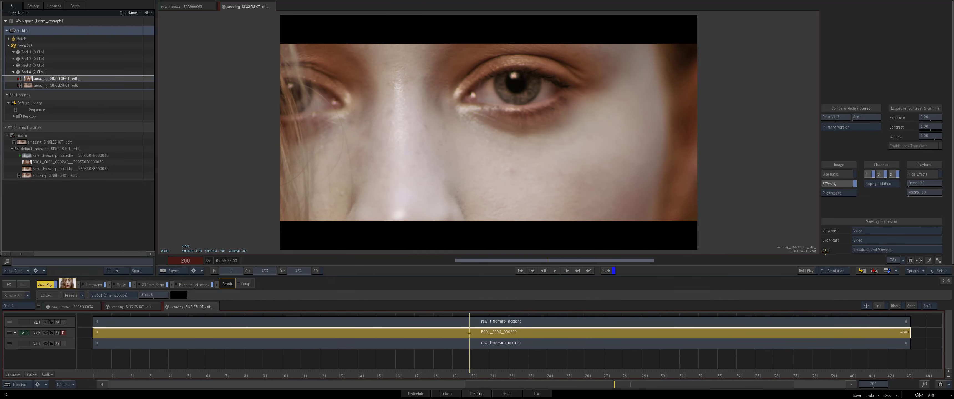
- Hide the timeline effects to examine the middle-track clip's rendered source, and show the effects again
click(912, 270)
click(908, 297)
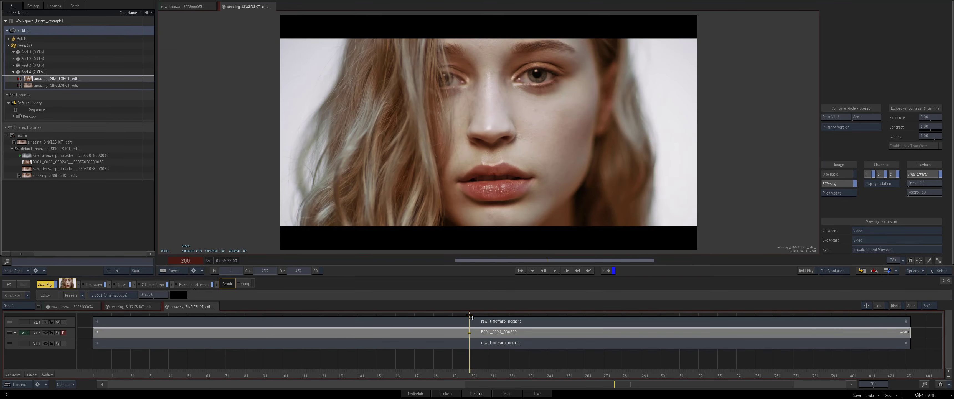
click(212, 284)
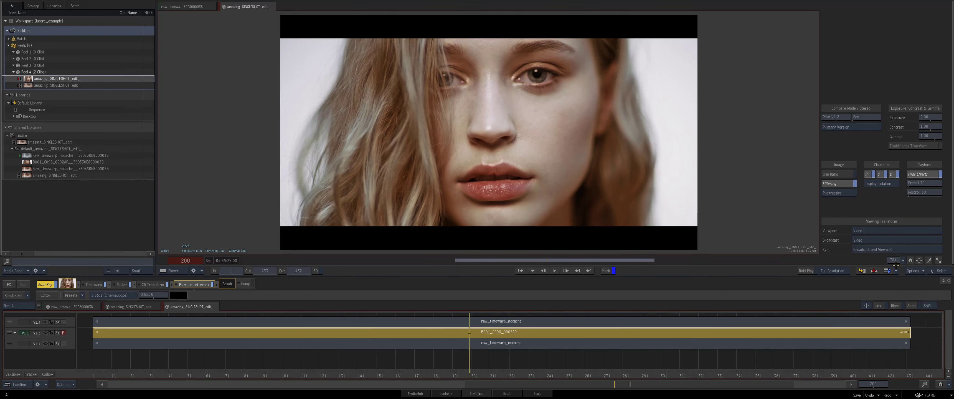
click(910, 271)
click(888, 293)
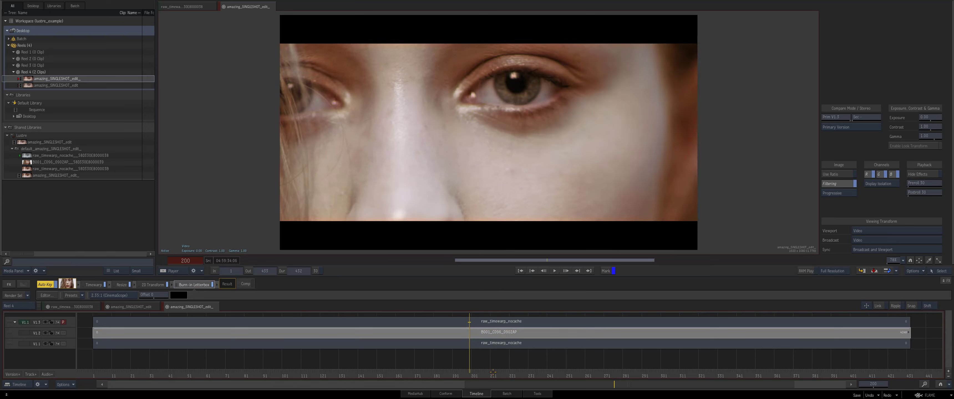
- Compare the top-track and middle-track clips while scrubbing back to about frame 157
click(471, 325)
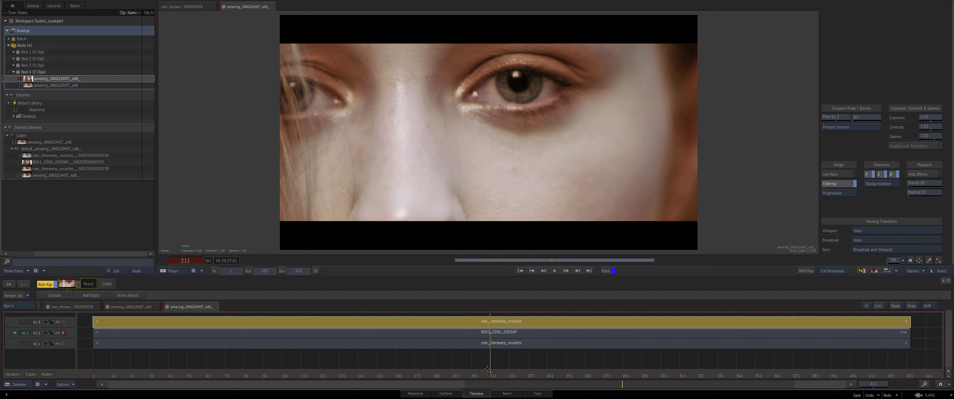
click(316, 338)
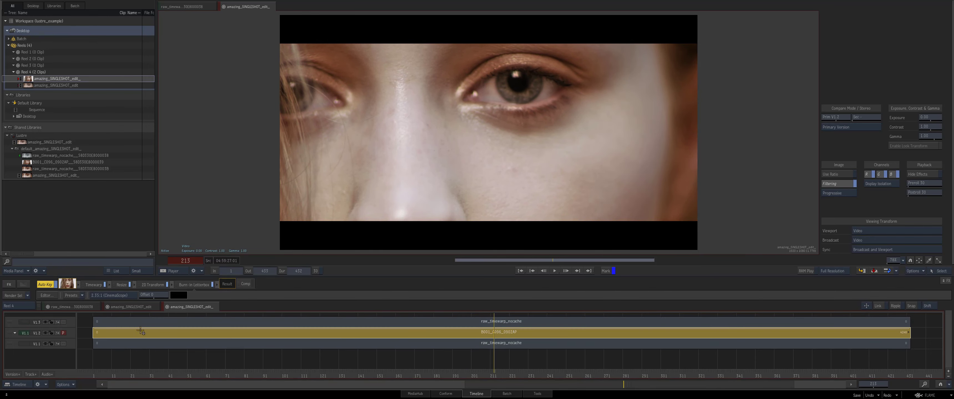
drag(518, 371, 350, 336)
drag(416, 196, 370, 193)
click(425, 315)
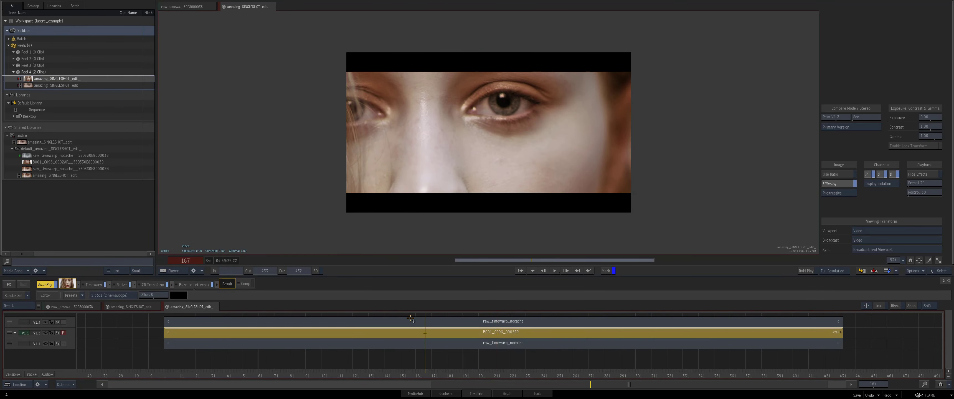
- Delete the raw_timewarp_nocache clip from the top track
drag(402, 322, 404, 398)
mouse_move(425, 334)
mouse_down()
mouse_move(430, 322)
mouse_move(418, 322)
mouse_up()
click(420, 333)
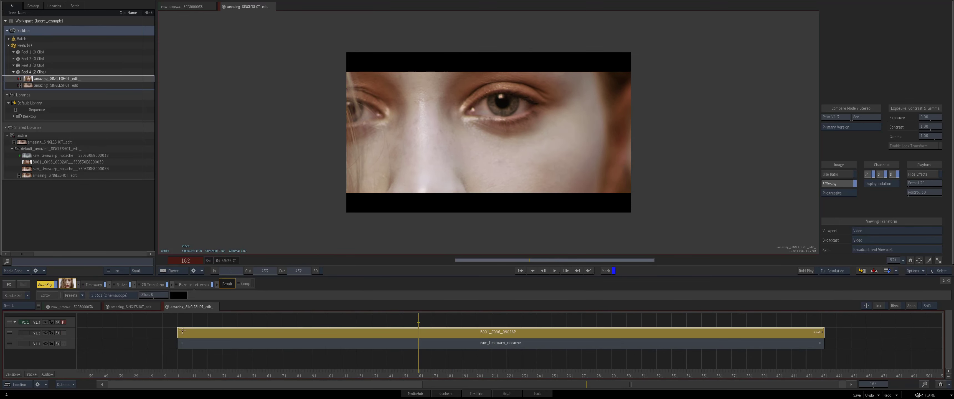
- Create a Batch FX from the middle-track B001_C096_0902AP clip at frame 192
drag(420, 365, 463, 365)
click(208, 332)
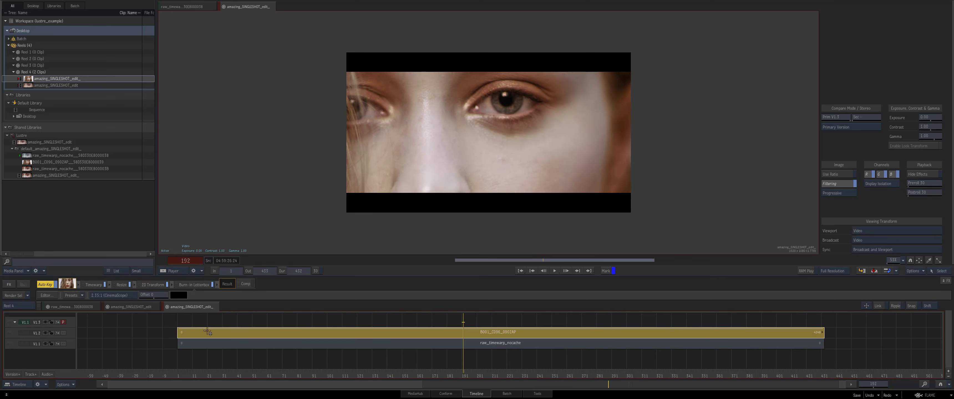
click(9, 285)
click(25, 301)
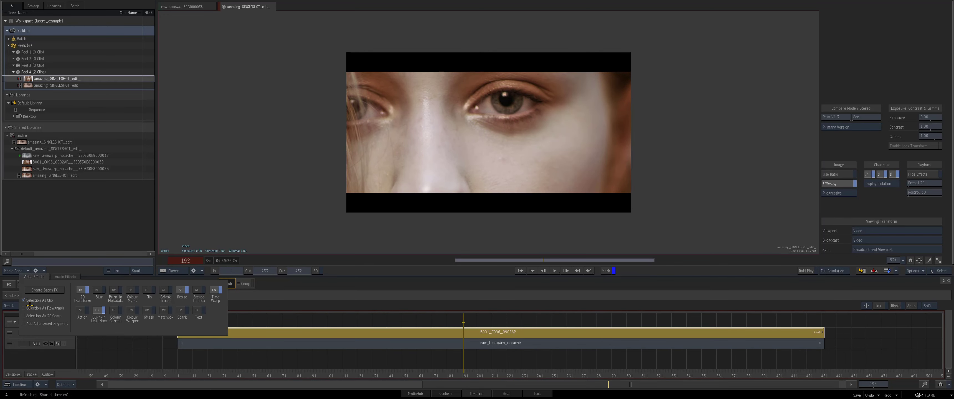
click(30, 309)
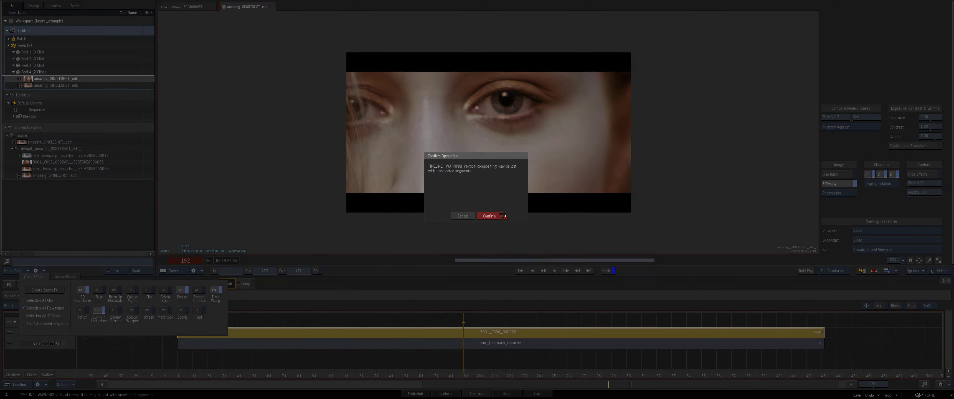
click(474, 222)
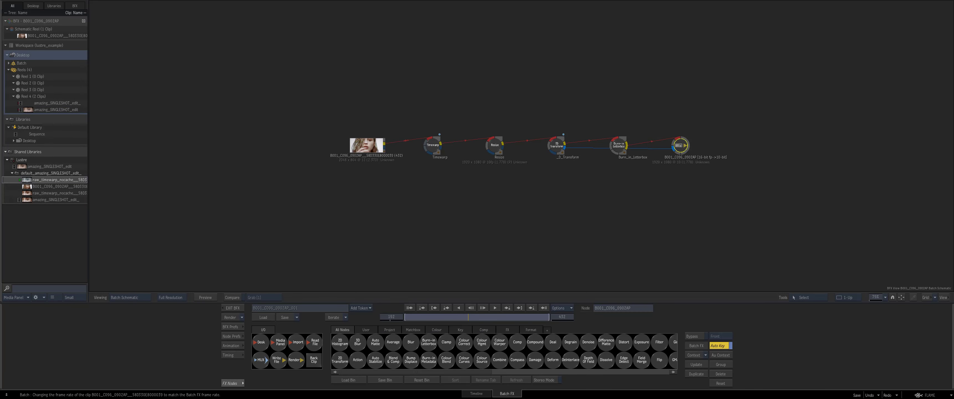
- Display the Batch FX schematic beside the result and inspect the node outputs from the rendered source to the final output
key(alt+2)
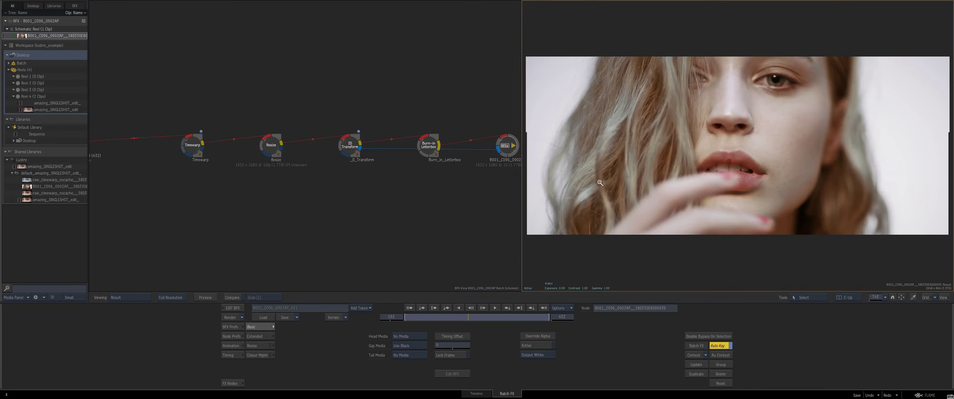
drag(555, 185, 539, 183)
mouse_move(270, 175)
mouse_down()
mouse_move(315, 183)
mouse_move(267, 175)
mouse_up()
click(307, 156)
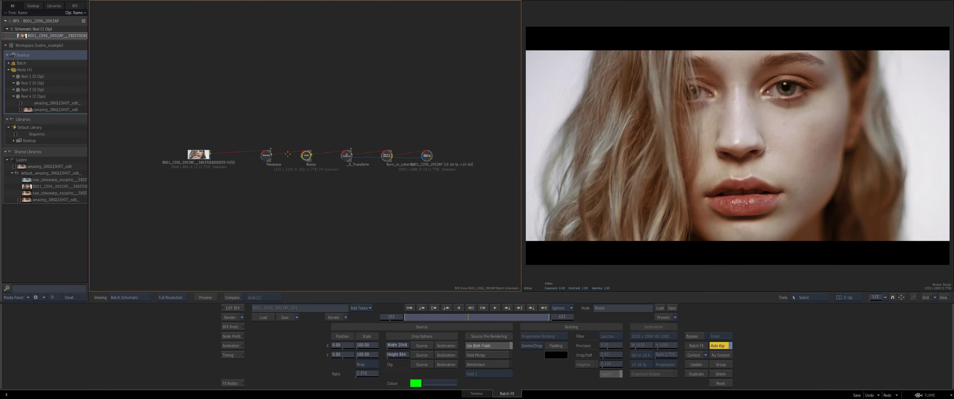
drag(345, 154, 432, 151)
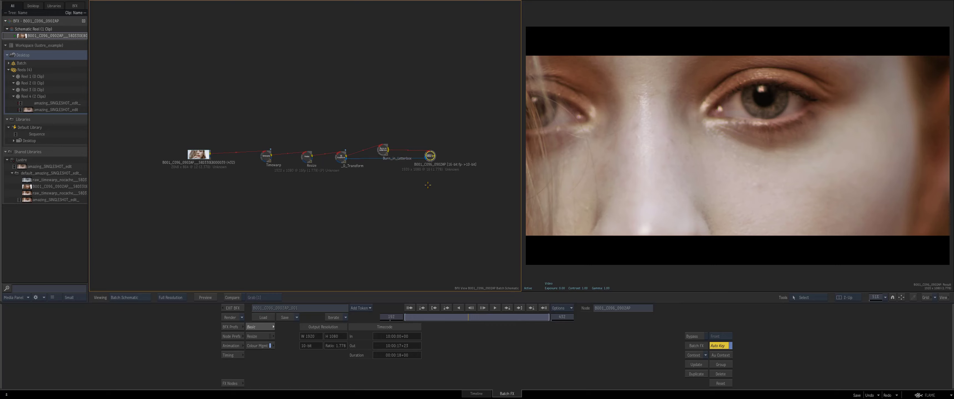
- Exit the Batch FX to the timeline and scrub the sequence to about frame 188
click(227, 308)
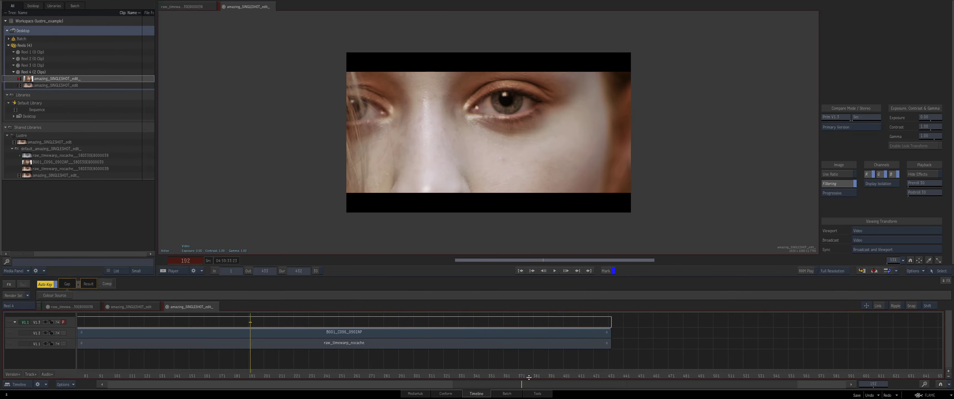
drag(528, 378, 469, 367)
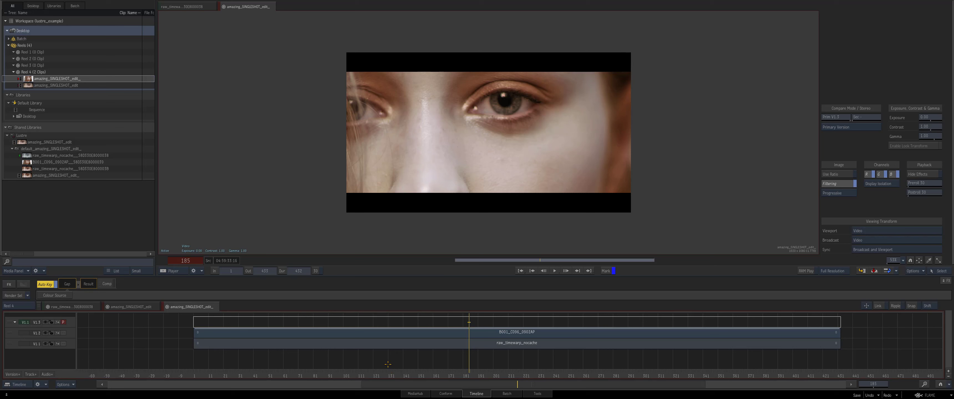
drag(456, 370, 542, 377)
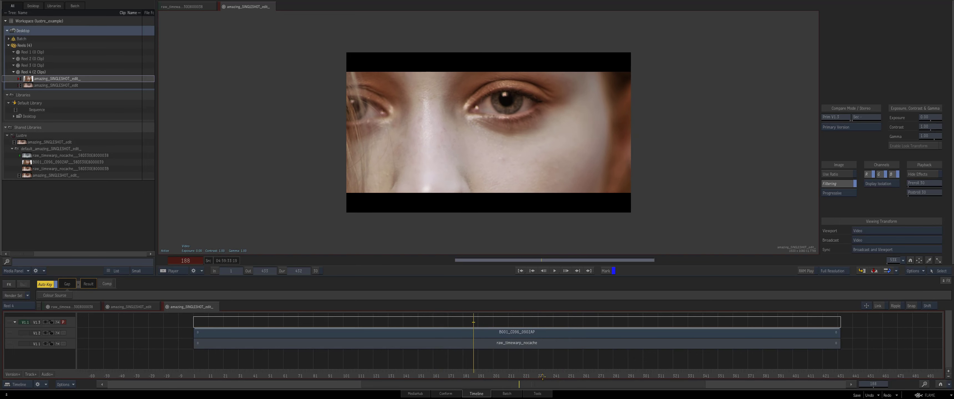